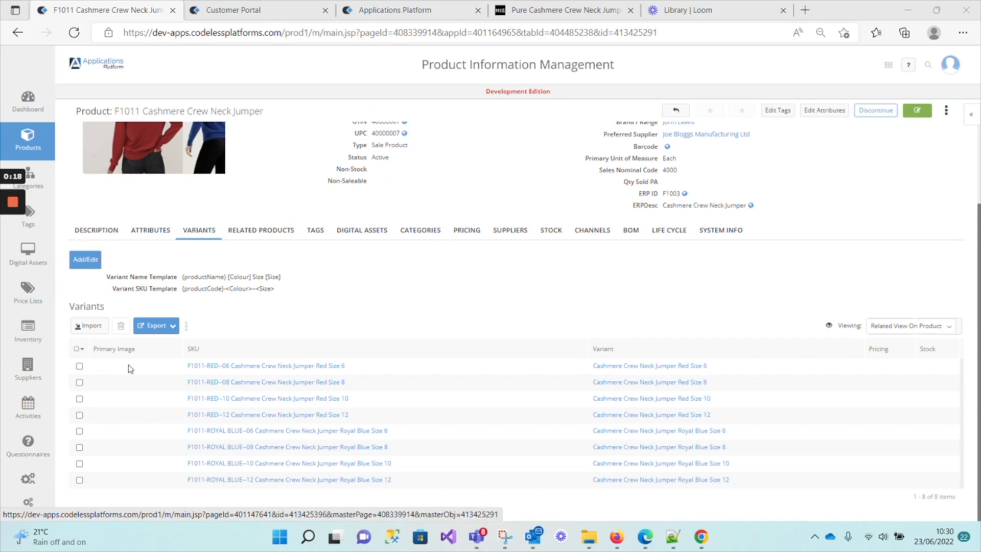
Examine the product's main description text after ticking and clearing the Red Size 6 and Red Size 8 variants.
left_click(79, 366)
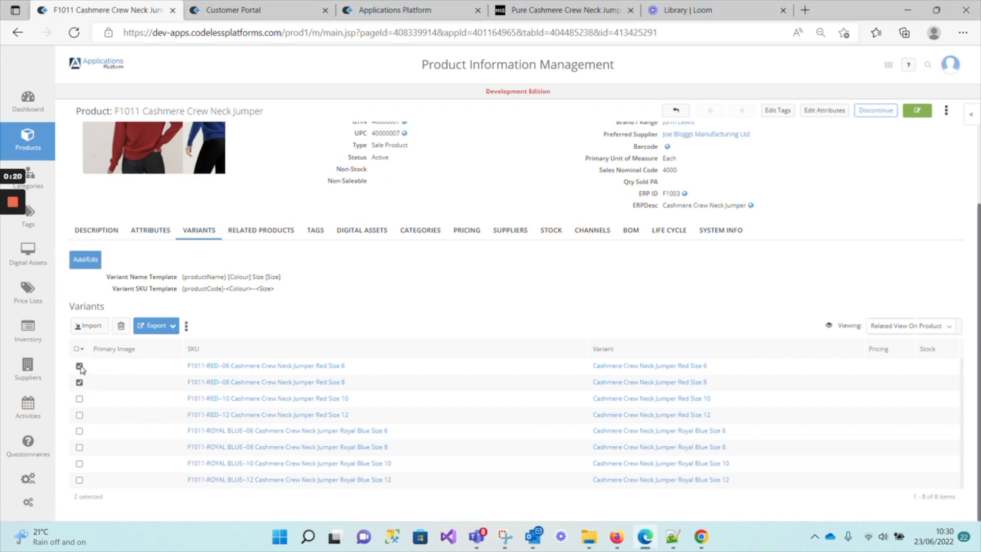
left_click(79, 383)
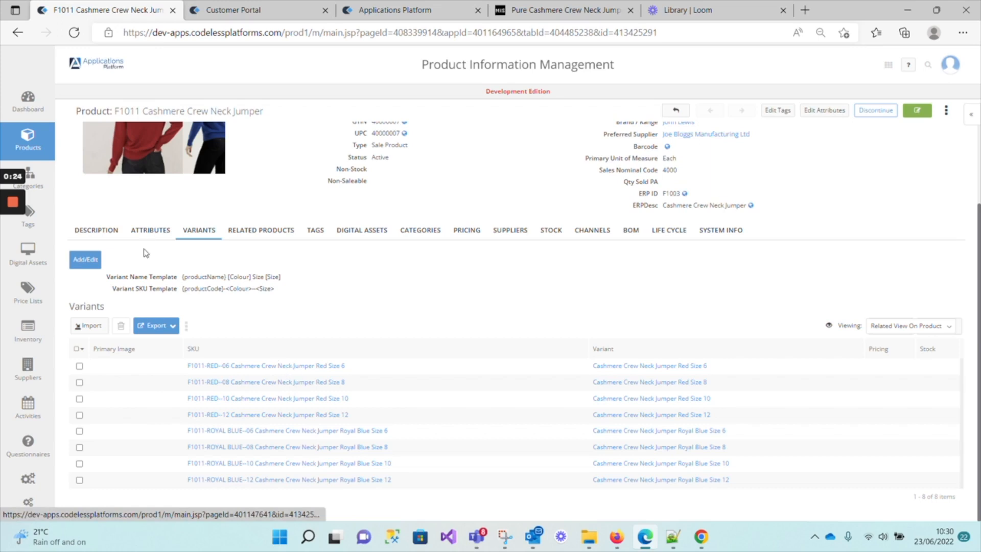
left_click(100, 231)
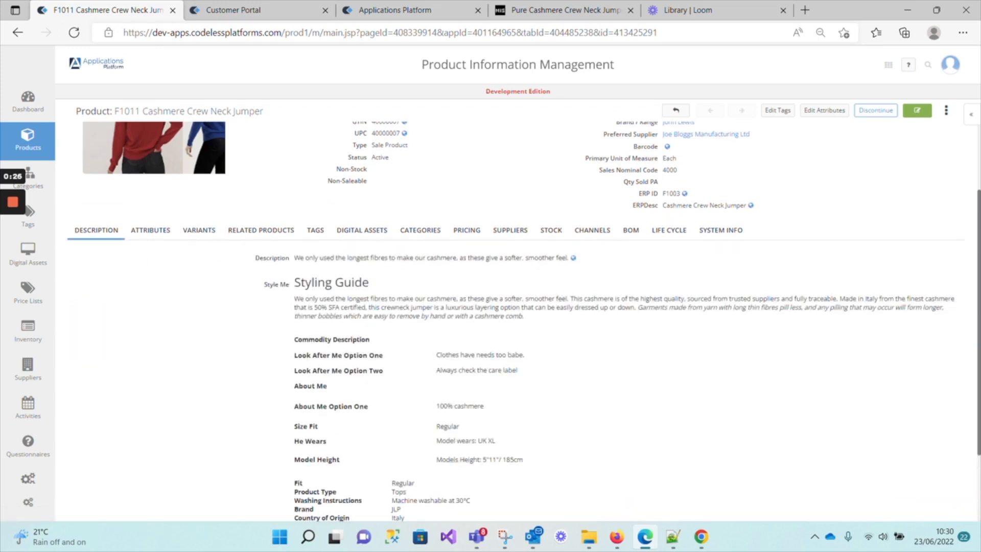
left_click_drag(294, 258, 586, 260)
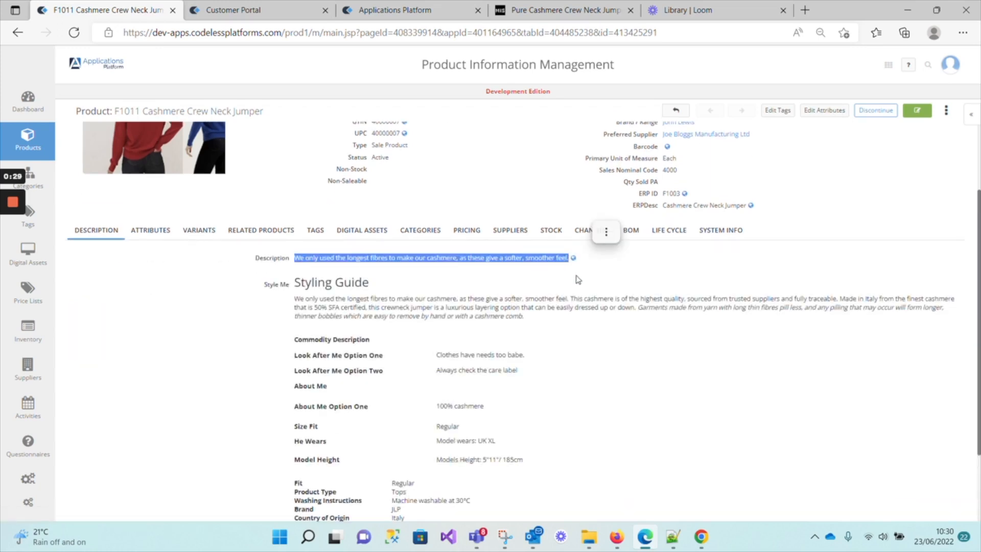
Copy the "Desc RED Size 6" line from Notepad++ into the description of the Red Size 6 variant and save it.
left_click(194, 231)
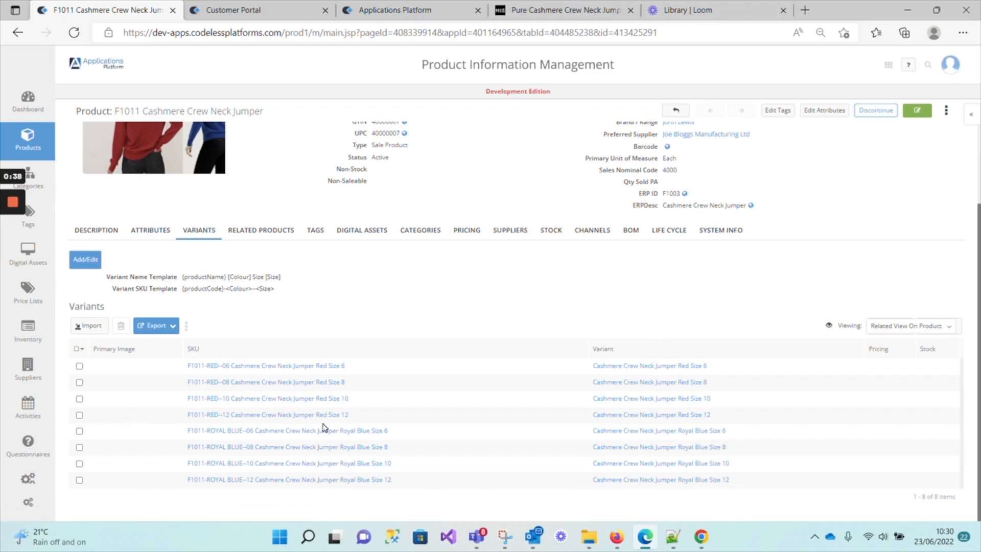
left_click(268, 366)
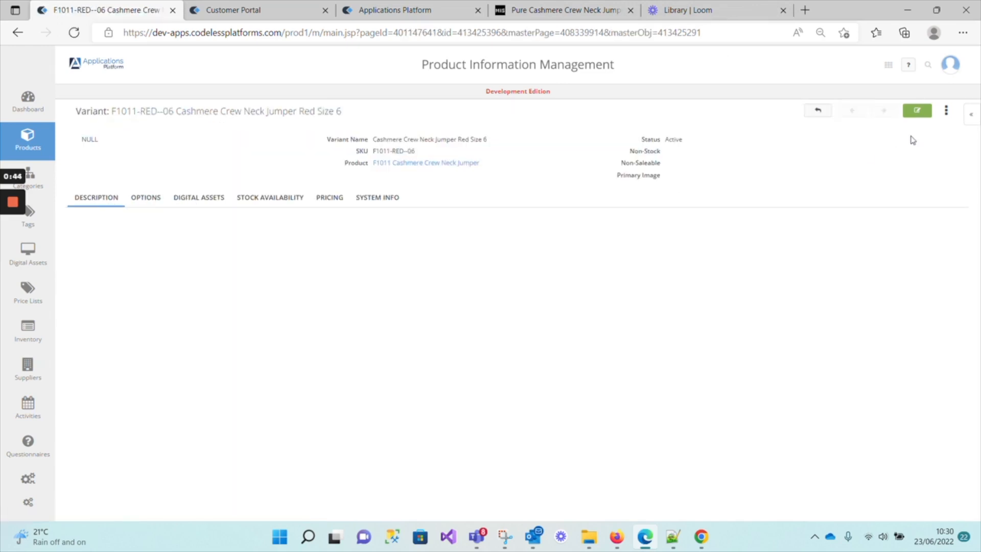
left_click(918, 111)
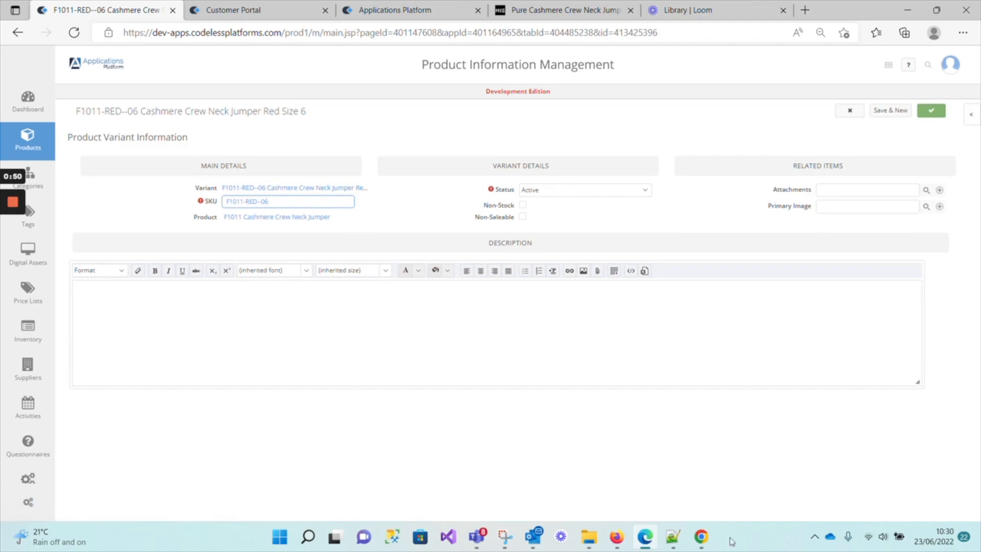
left_click(673, 537)
left_click_drag(615, 208, 52, 208)
key("ctrl+c")
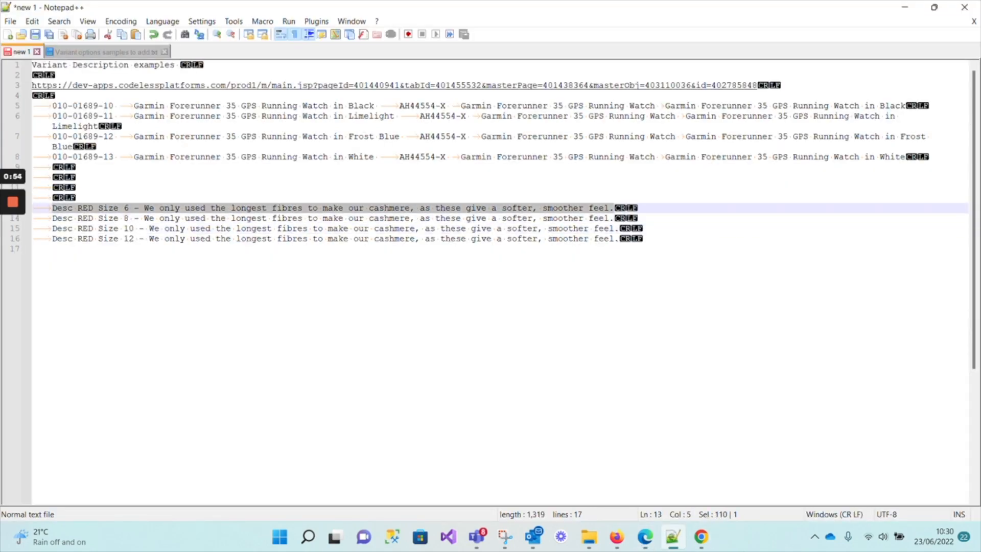
left_click(645, 537)
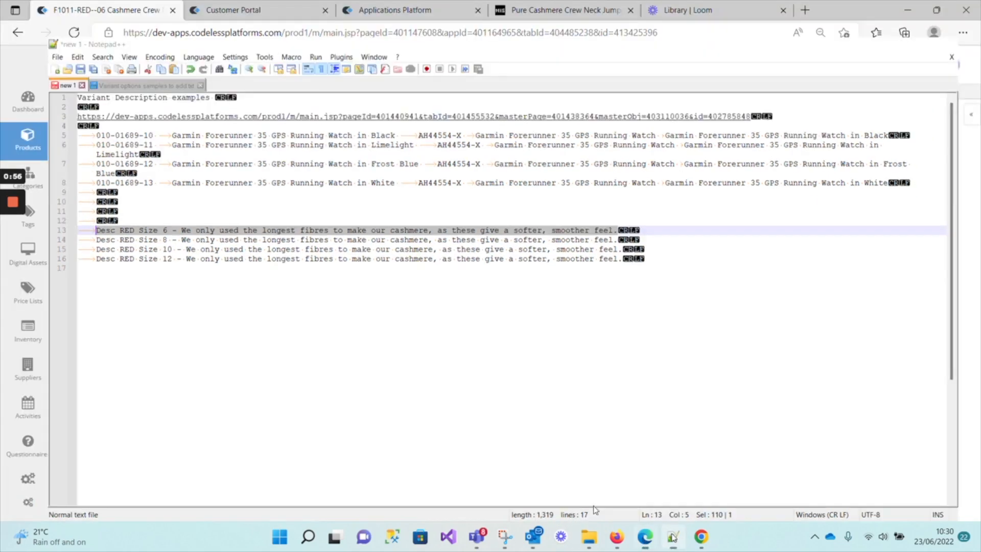
key("ctrl+v")
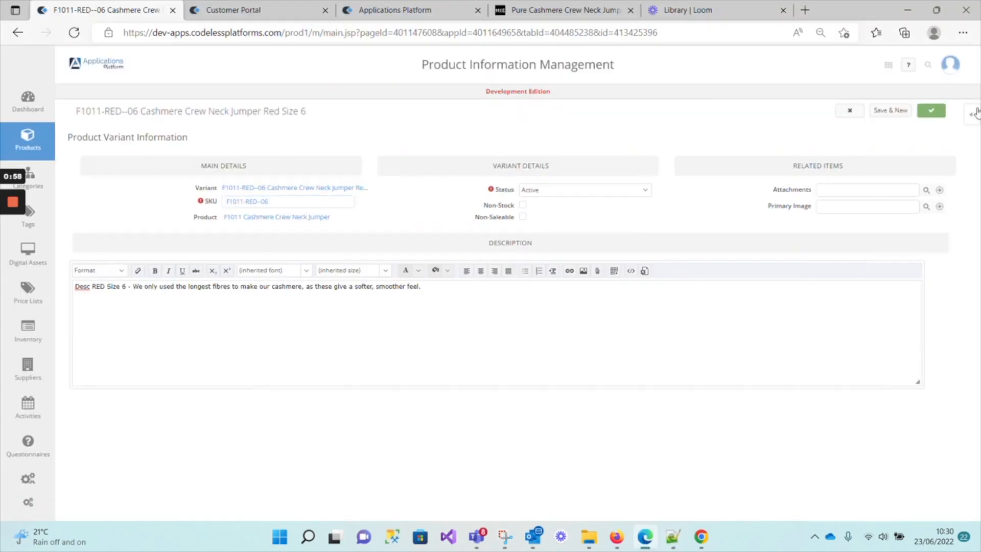
left_click(931, 111)
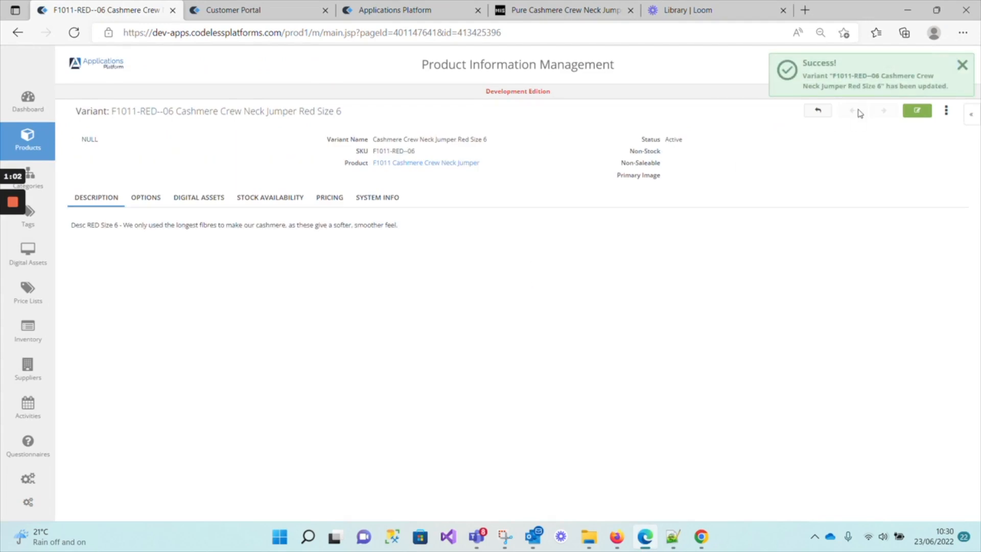
Return to the product, open the Red Size 8 variant and copy the "Desc RED Size 8" line from Notepad++.
left_click(818, 110)
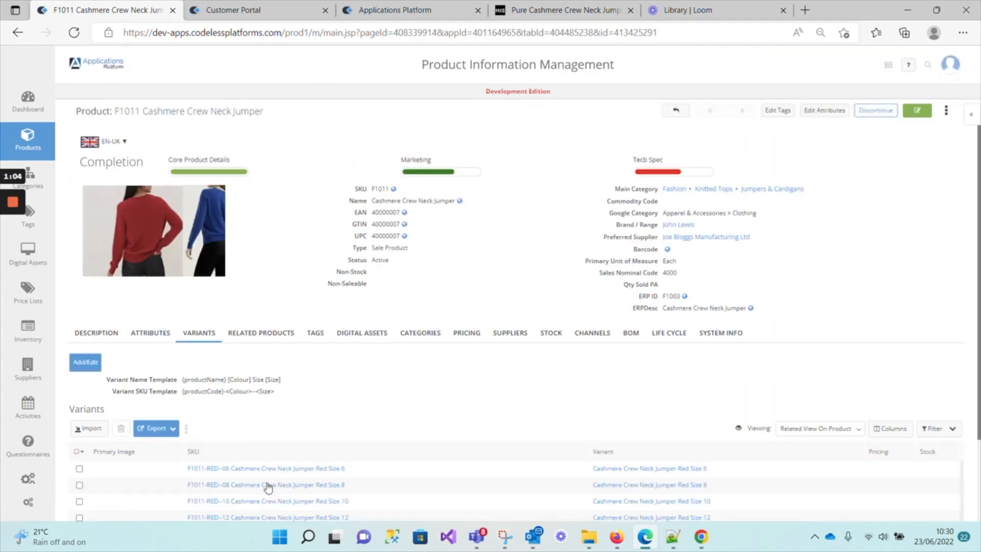
left_click(268, 485)
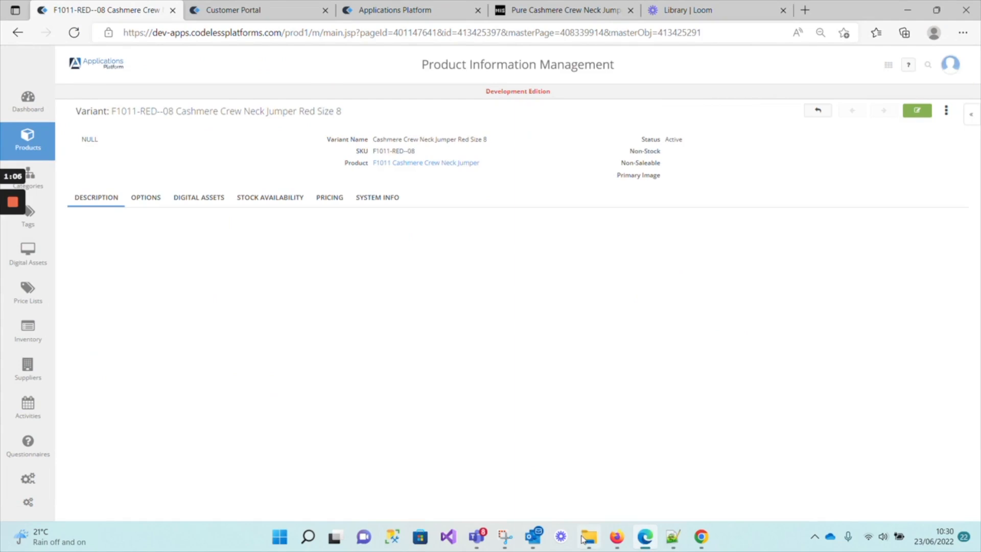
left_click(673, 537)
key("Down")
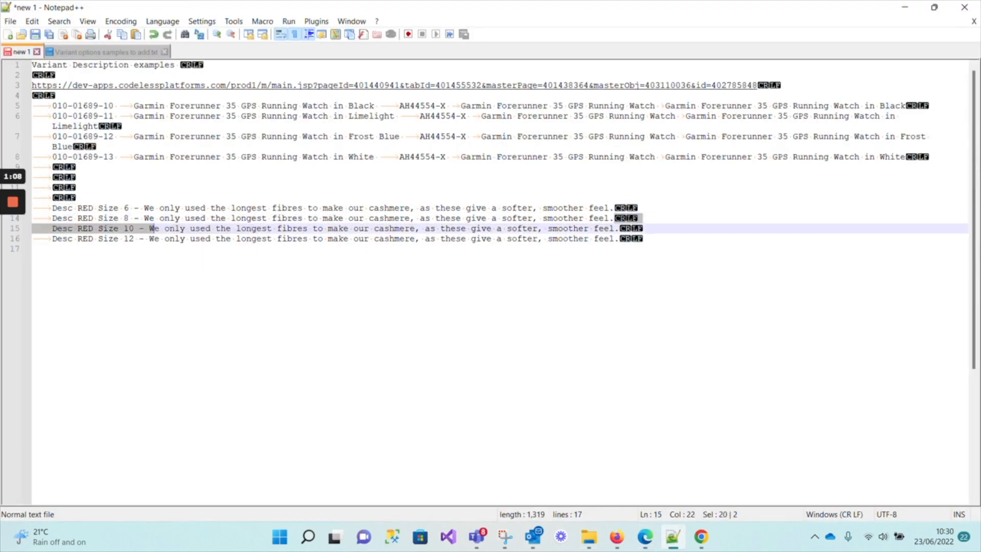
key("shift+End")
key("ctrl+c")
key("alt+Tab")
left_click(918, 111)
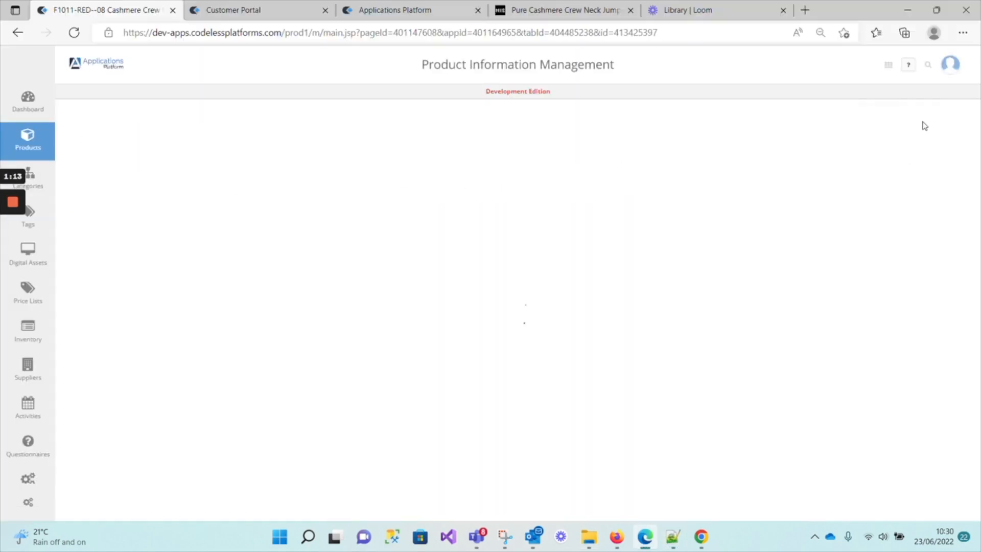
key("ctrl+v")
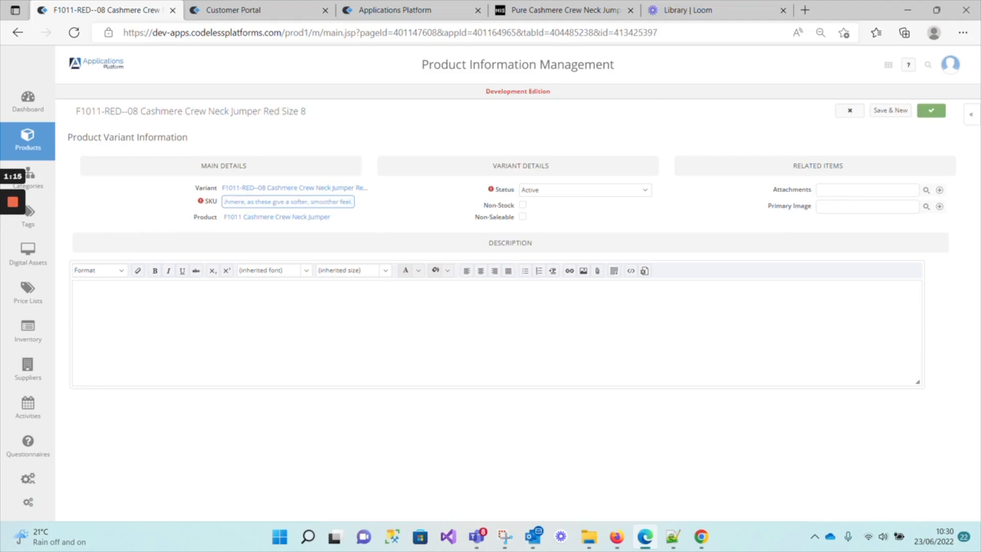
left_click(193, 286)
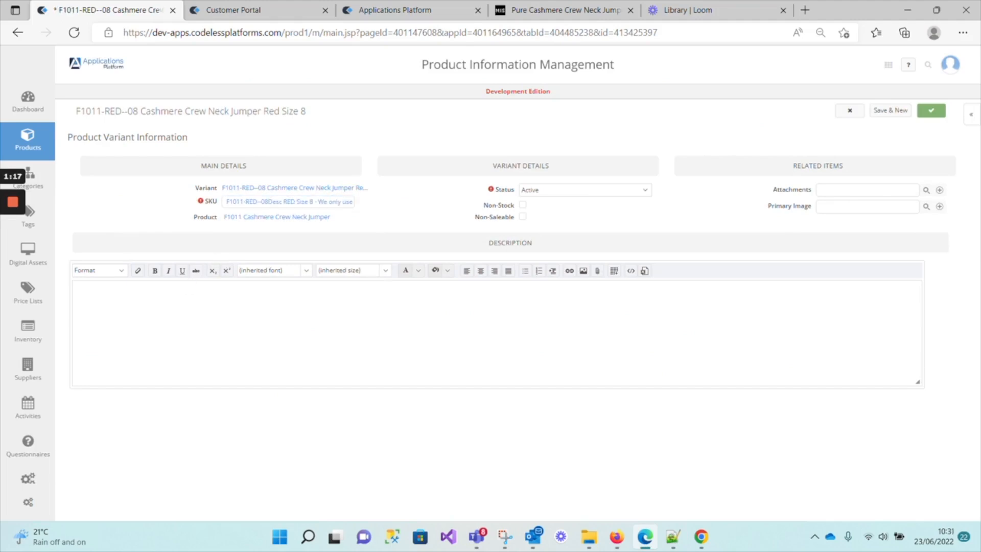
left_click(852, 112)
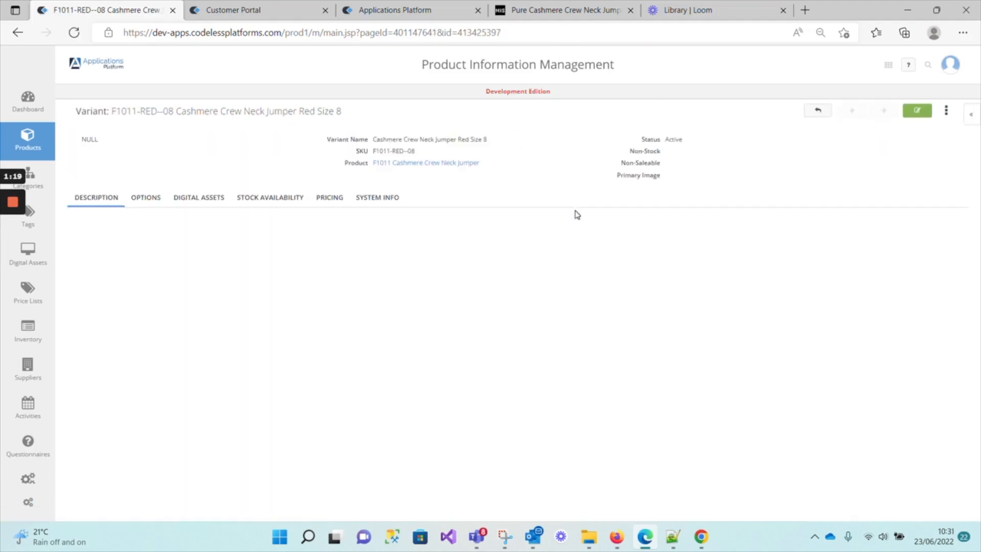
Edit the Red Size 8 variant, paste the copied "Desc RED Size 8" text into its description and save it.
left_click(917, 110)
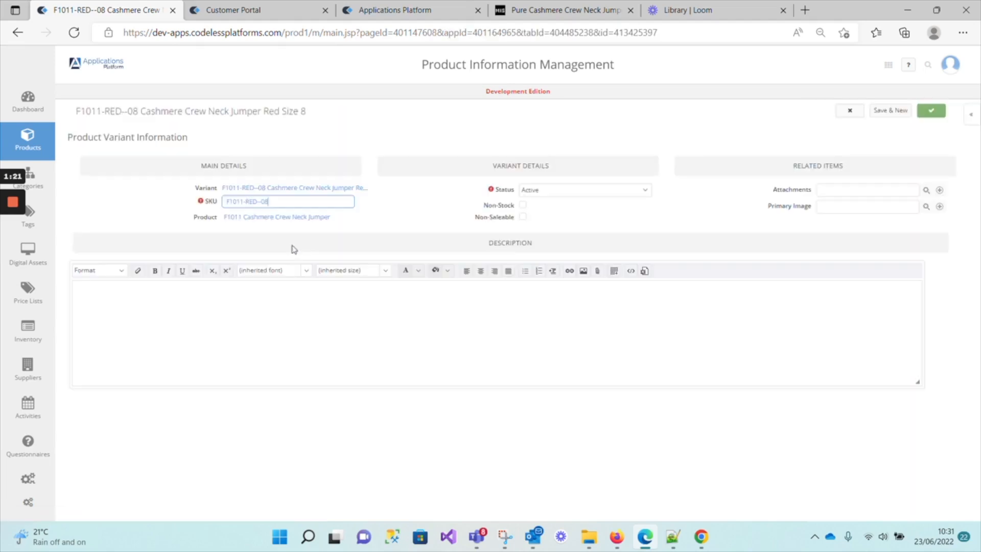
left_click(77, 287)
key("ctrl+v")
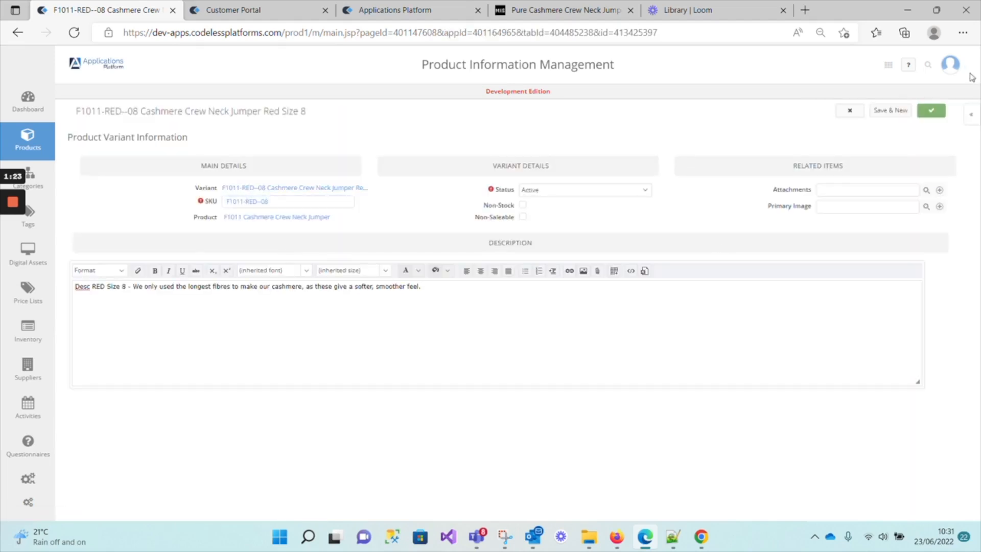
left_click(931, 111)
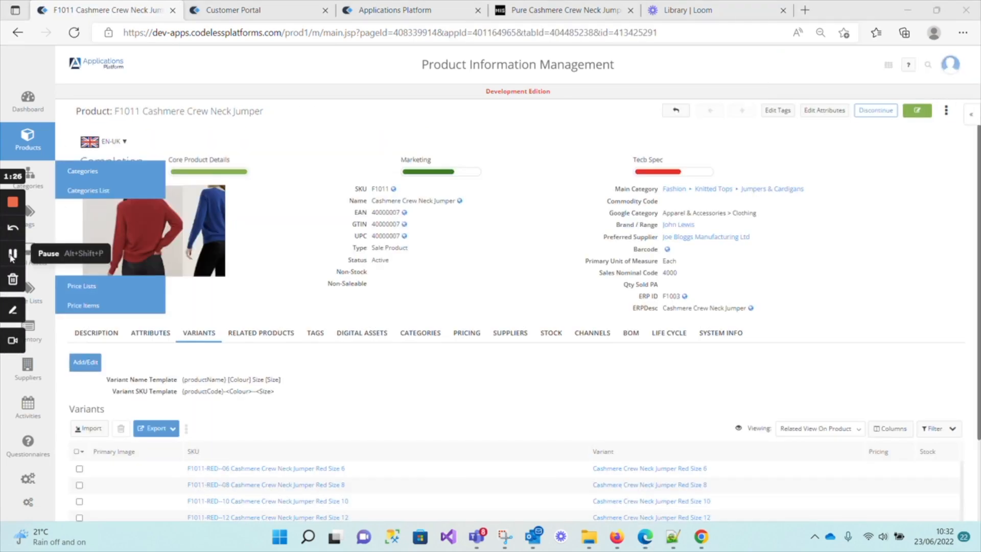
Compare the Red Size 6 variant's description with the parent product's main description.
scroll(475, 303, "down", 2)
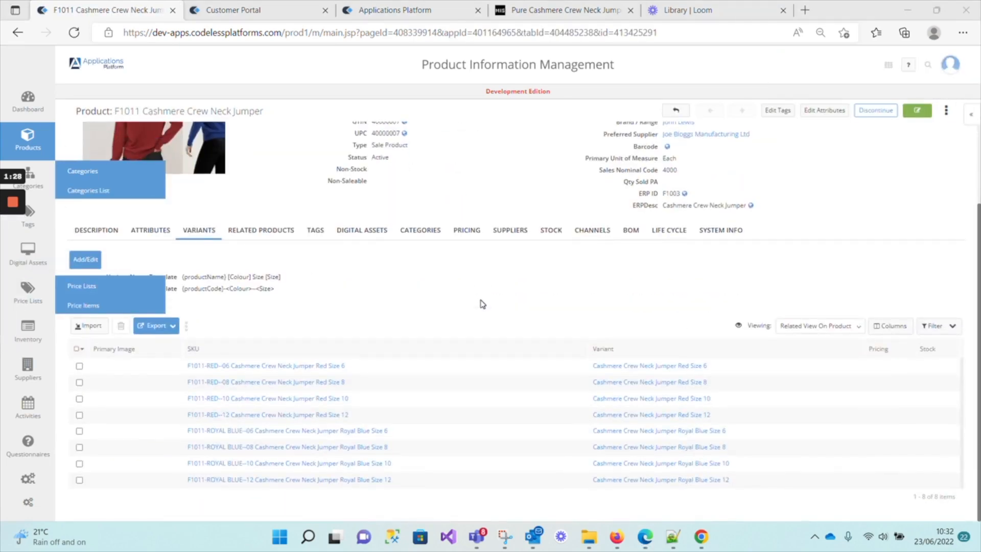
left_click(301, 366)
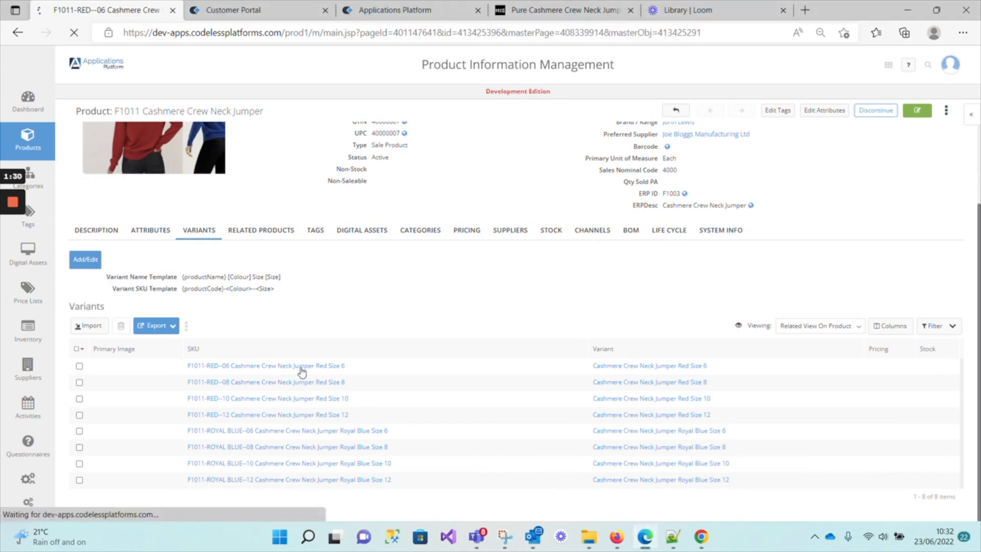
left_click(103, 202)
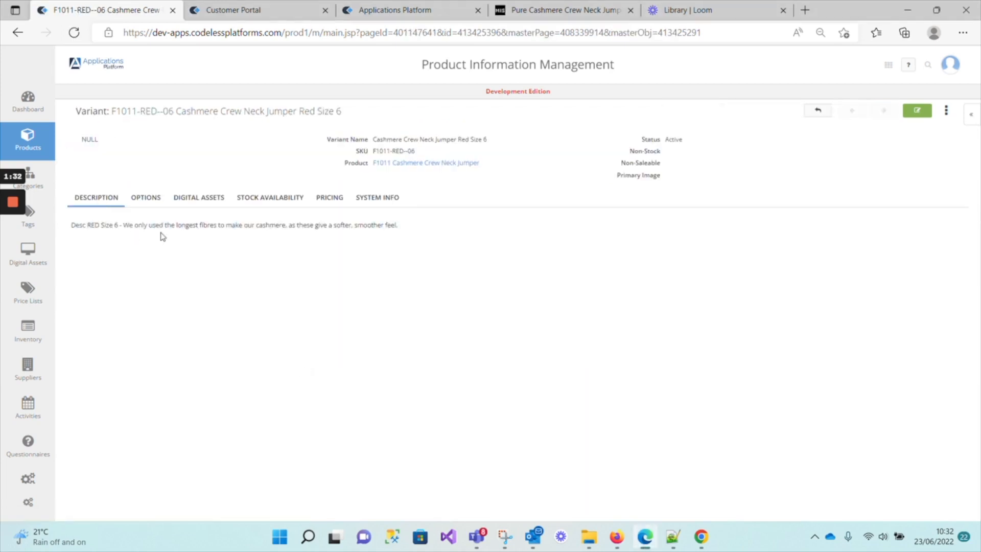
left_click(818, 110)
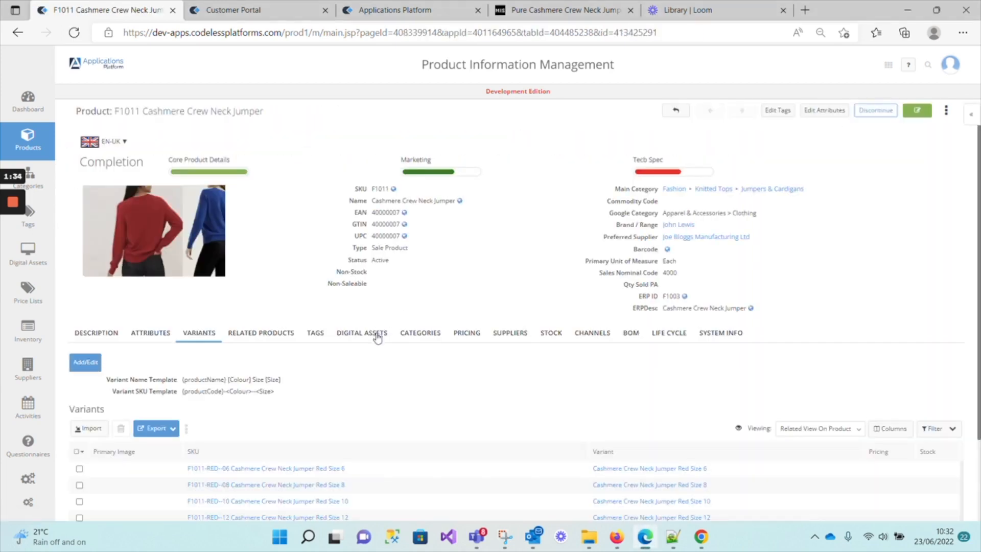
left_click(97, 333)
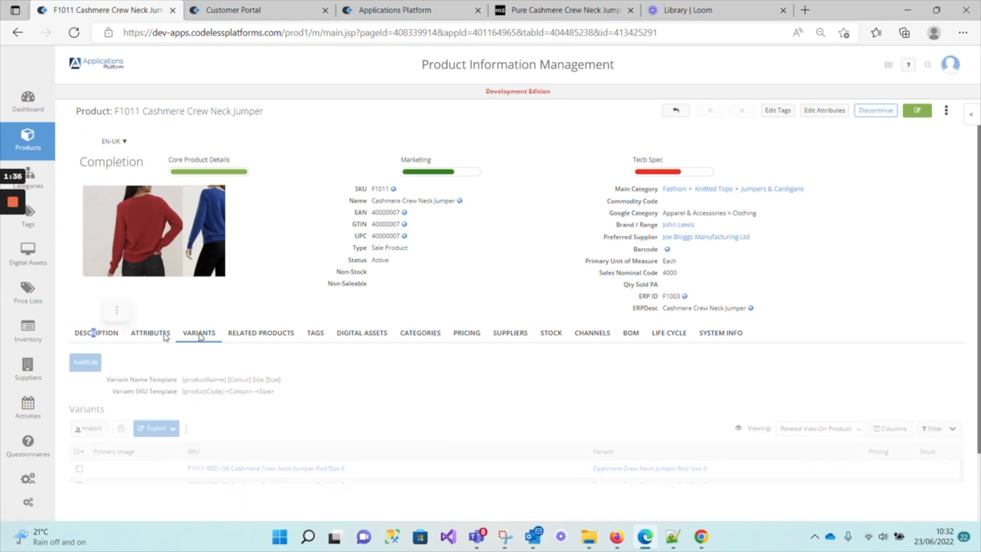
left_click_drag(294, 361, 486, 361)
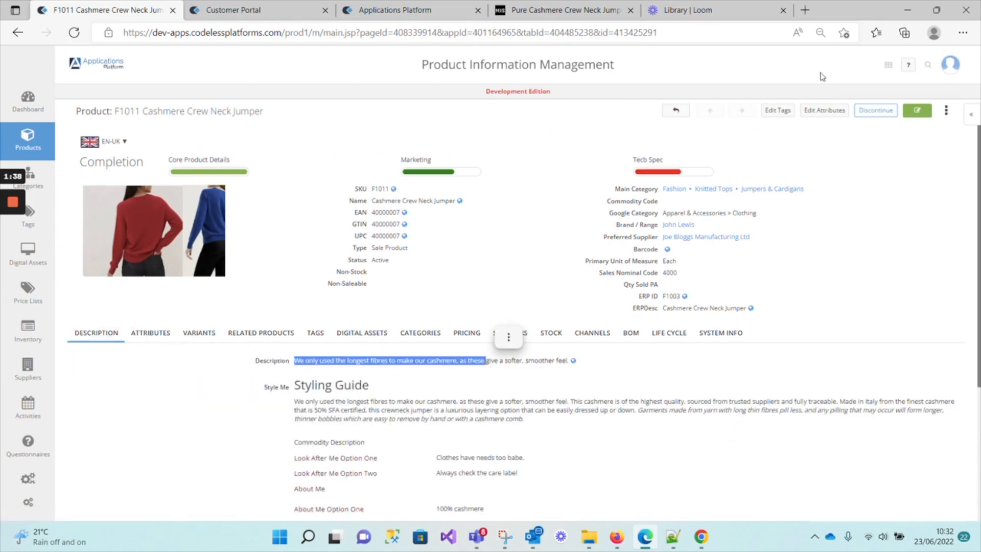
left_click(685, 115)
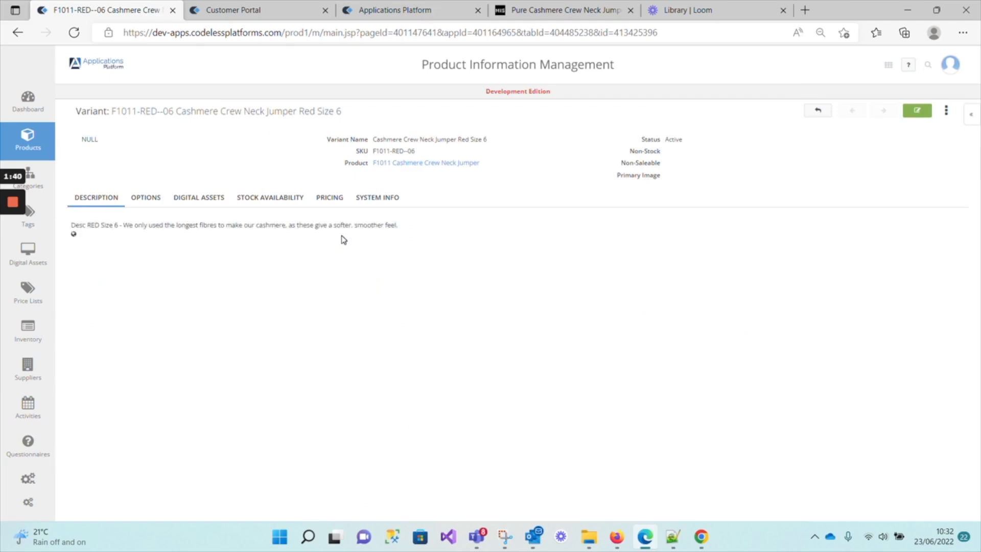
left_click(819, 110)
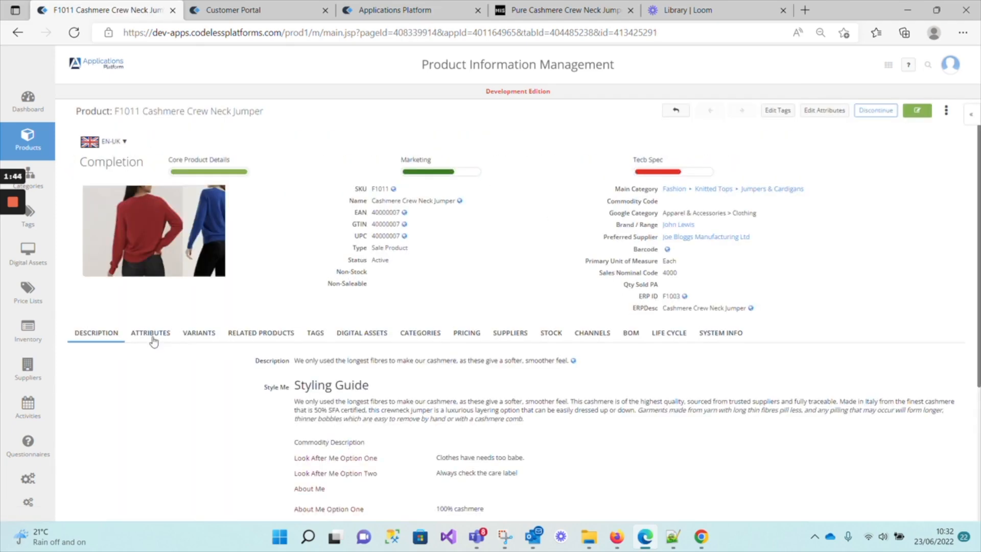
Open the product's variants list and edit its Related View On Product view.
left_click(201, 336)
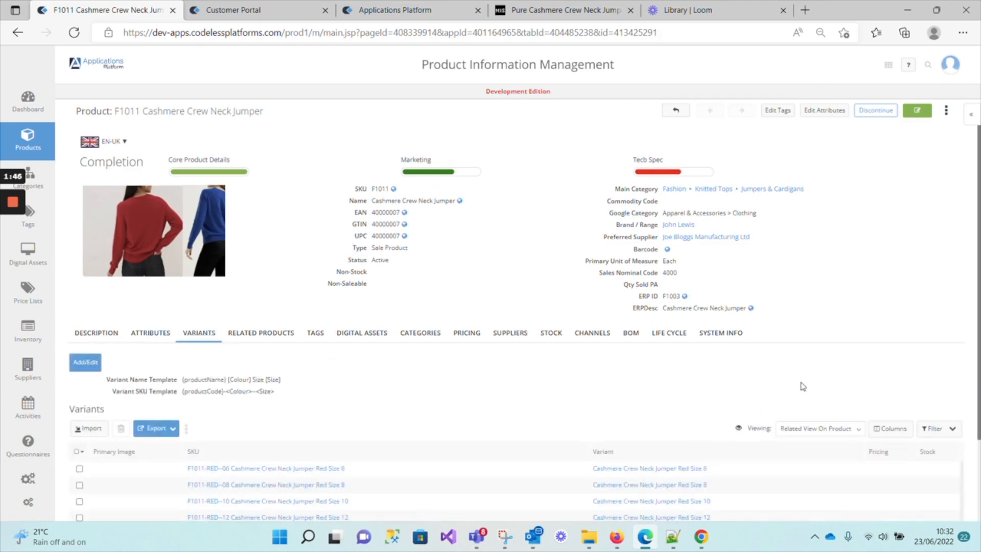
scroll(838, 360, "down", 2)
left_click(858, 328)
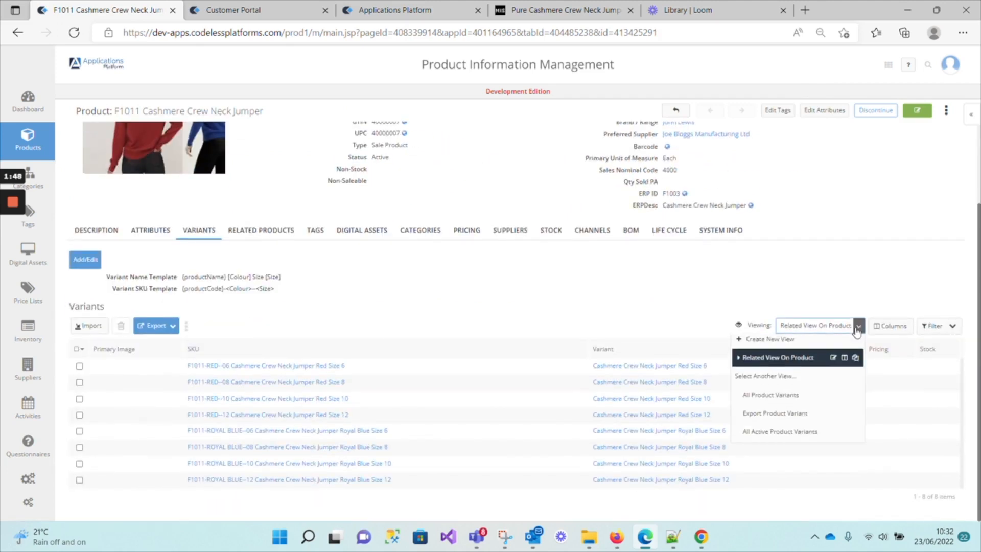
left_click(832, 364)
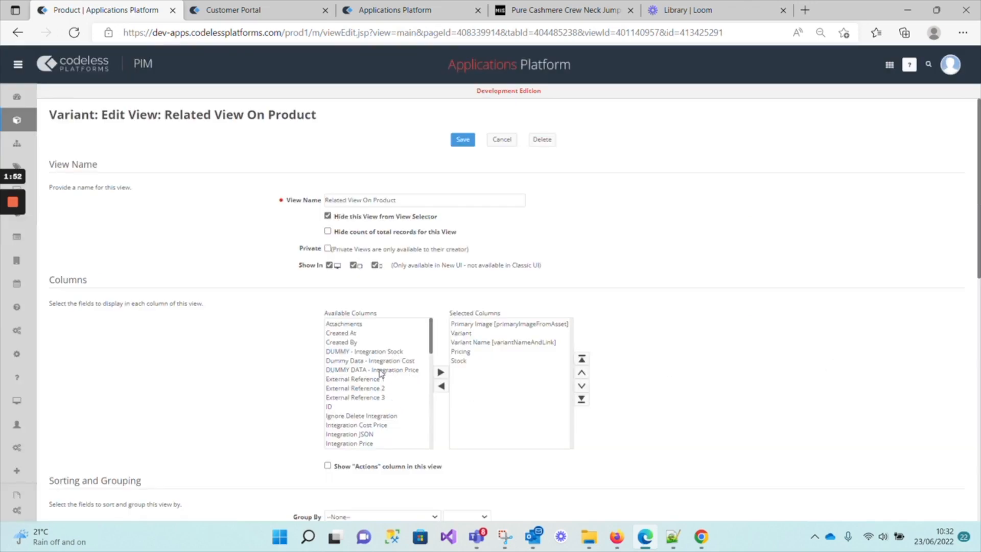
Add the Variant Description column to the view's selected columns, save the view and check the variants list.
left_click_drag(434, 343, 417, 435)
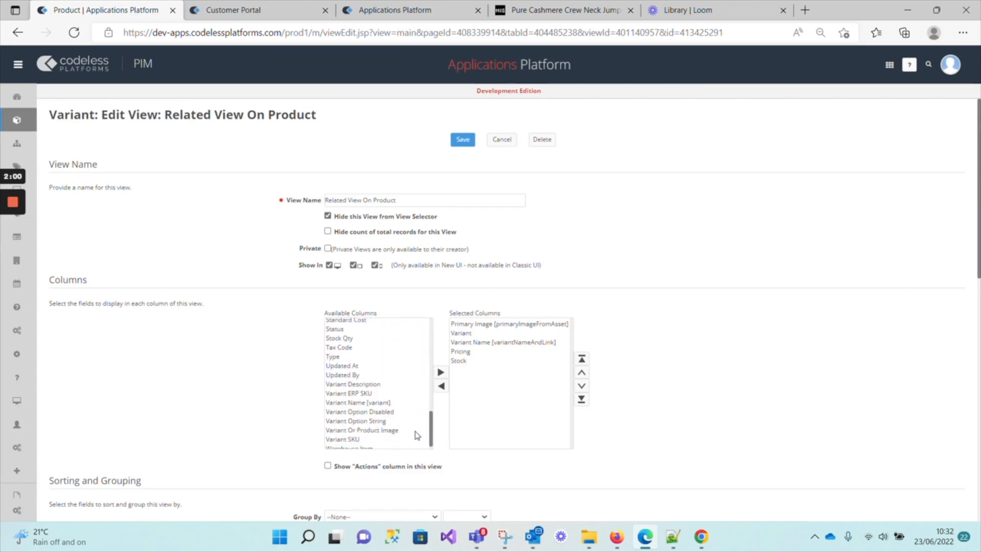
scroll(417, 435, "down", 1)
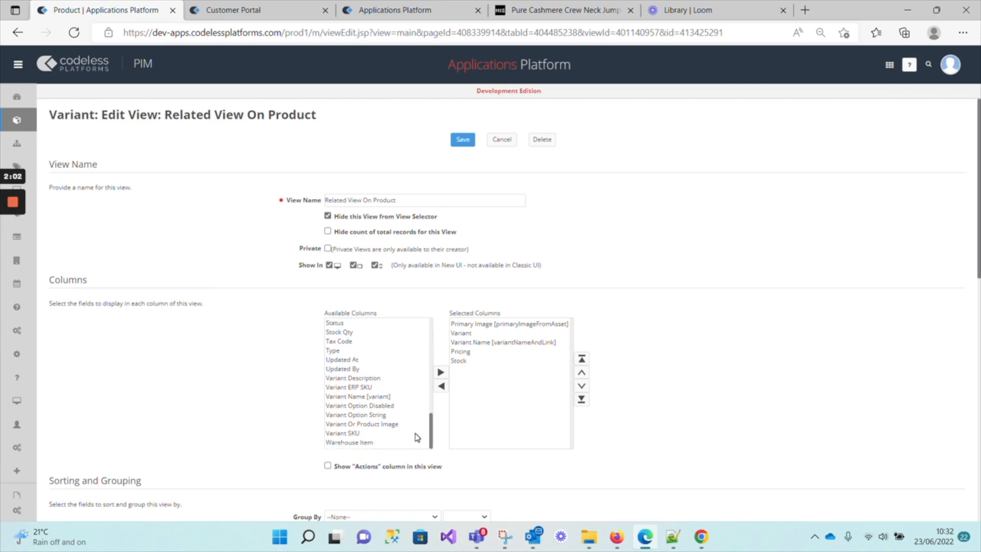
mouse_move(21, 210)
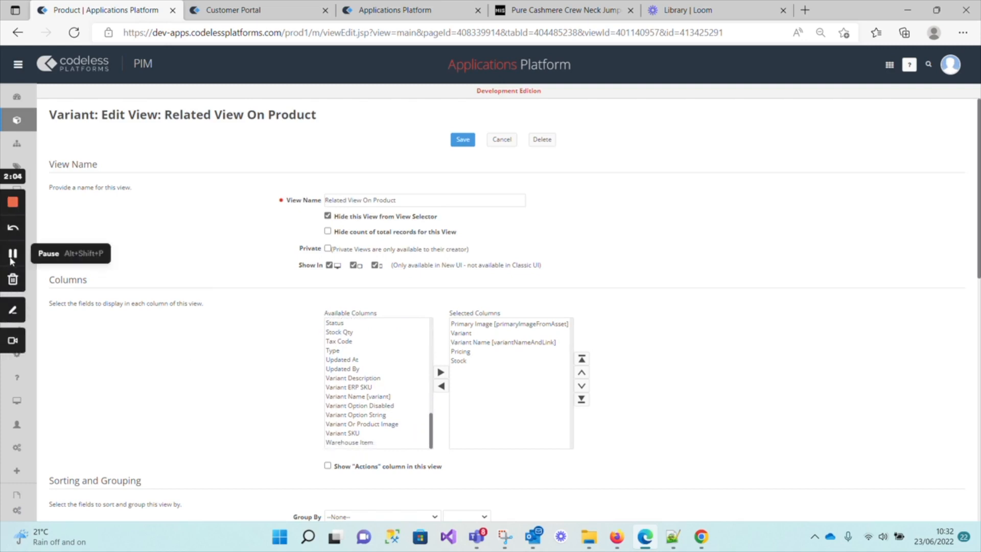
left_click(358, 377)
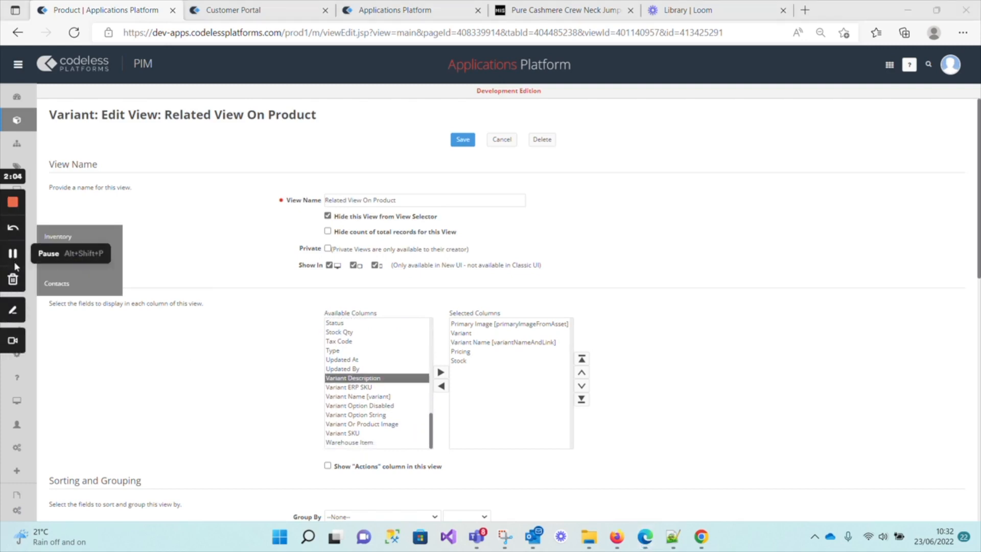
left_click(441, 374)
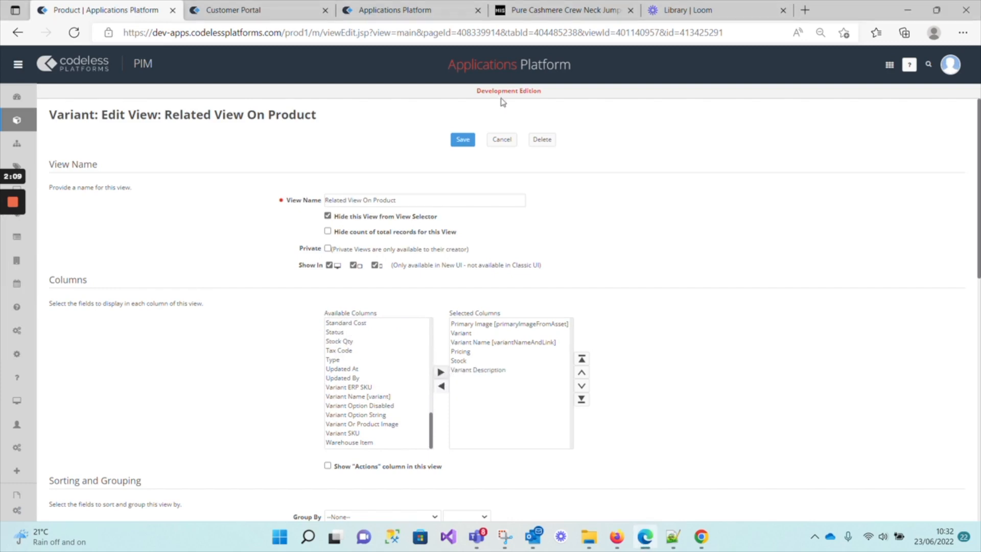
left_click(463, 139)
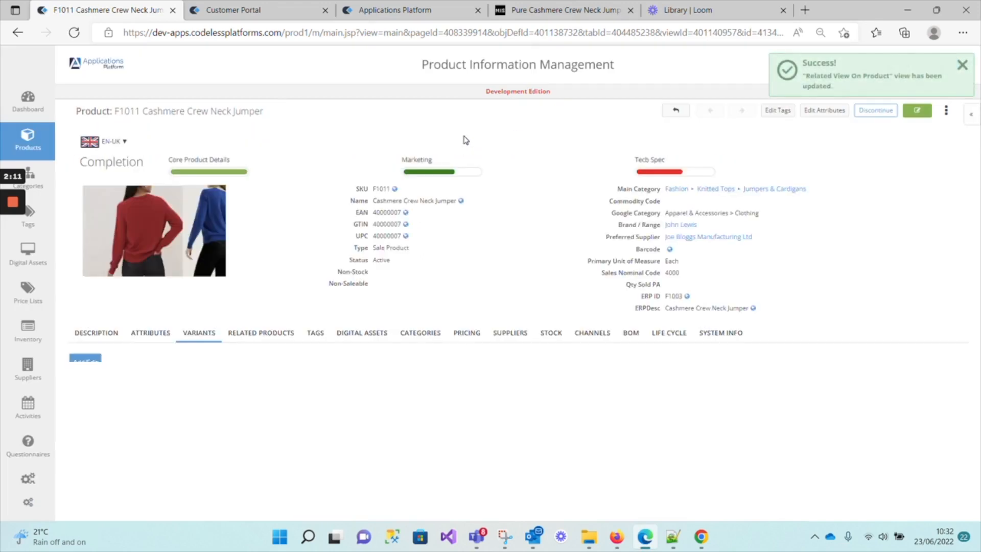
scroll(803, 285, "down", 2)
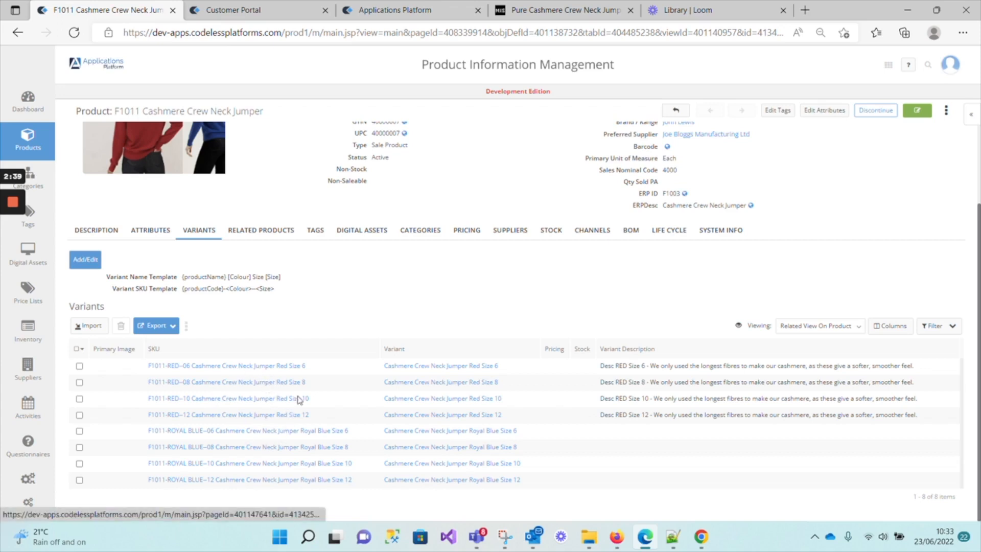
Check the images in the Variant Demo Assets F1011 folder and start a bulk upload of digital assets with the attachment details expanded.
left_click(591, 543)
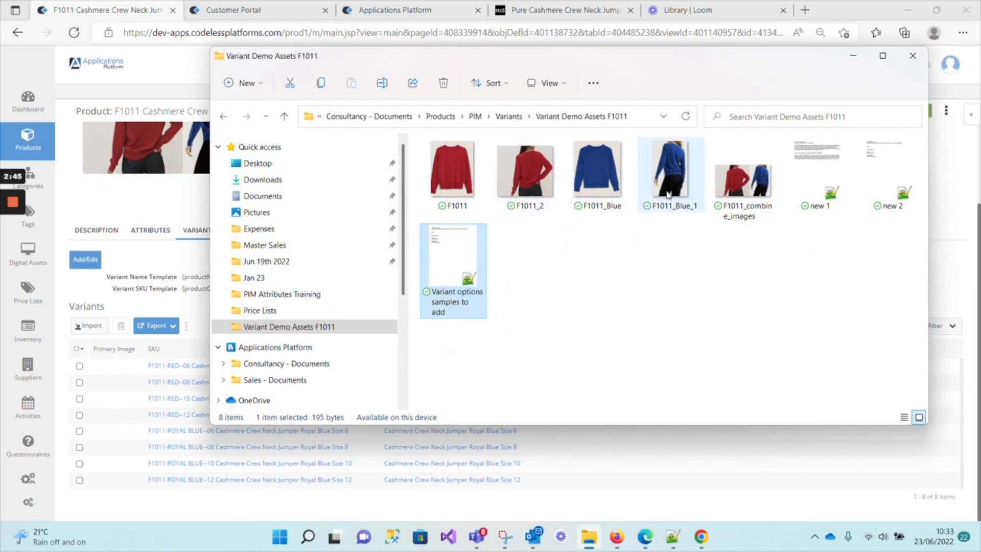
left_click(592, 546)
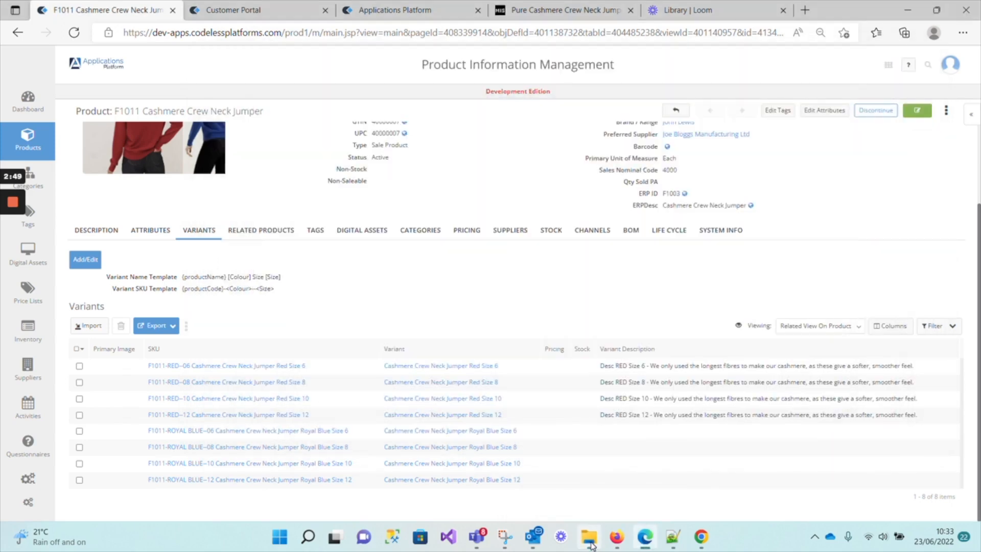
left_click(41, 263)
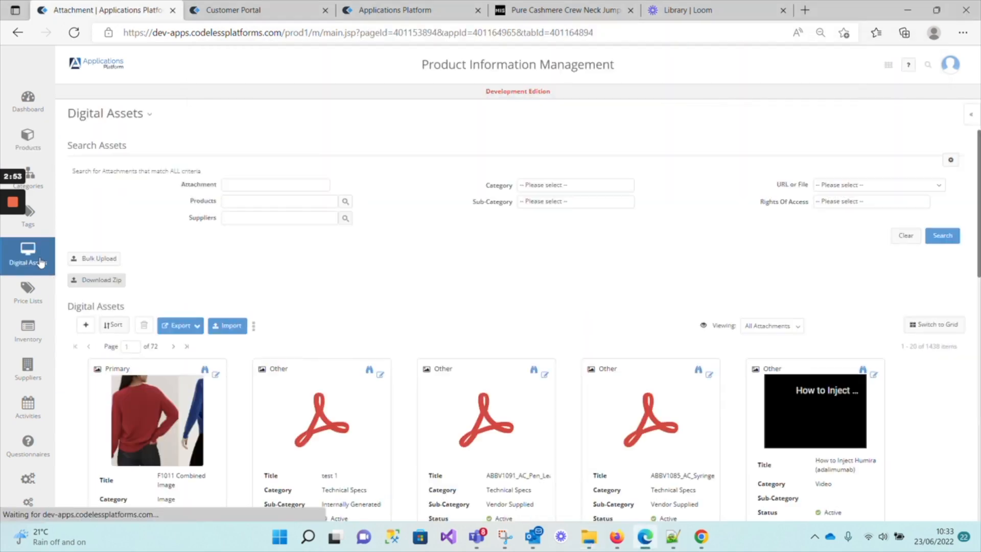
left_click(105, 258)
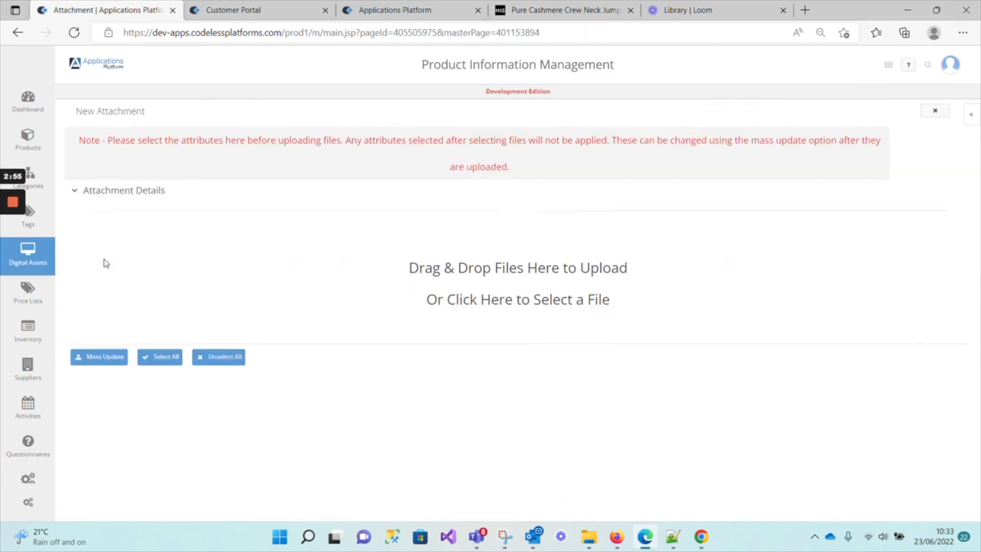
triple_click(74, 192)
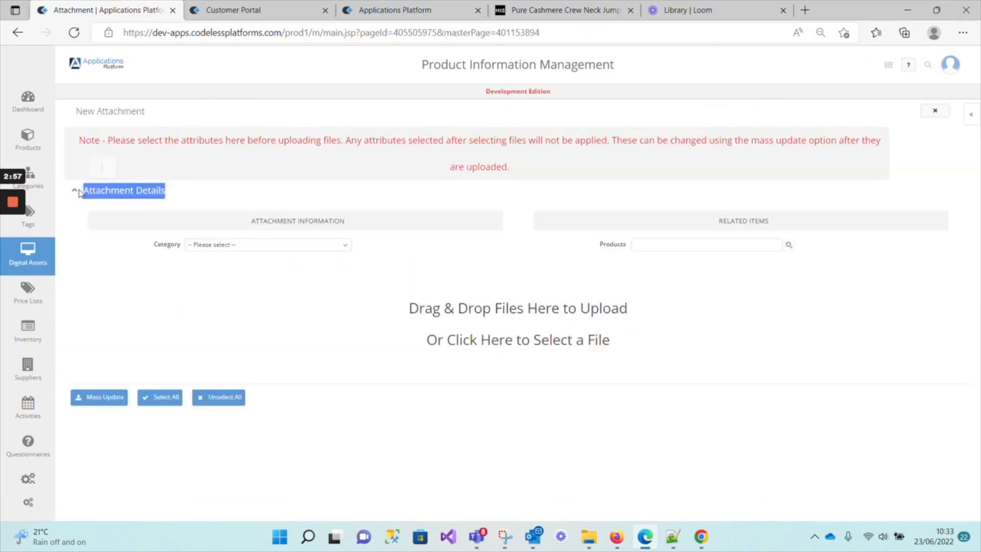
Set the attachment's category to Image and its sub-category to Image_2.
left_click(203, 245)
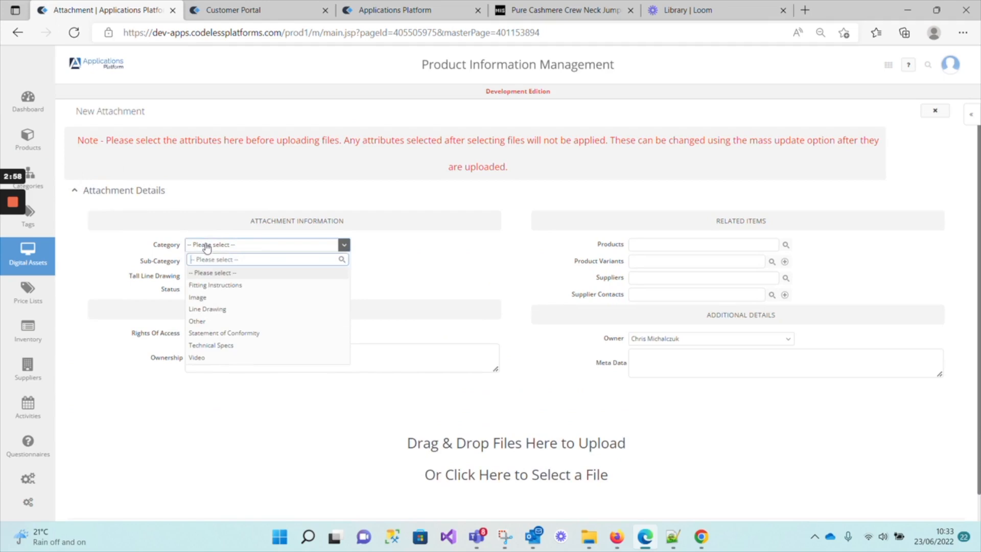
left_click(202, 296)
left_click(217, 263)
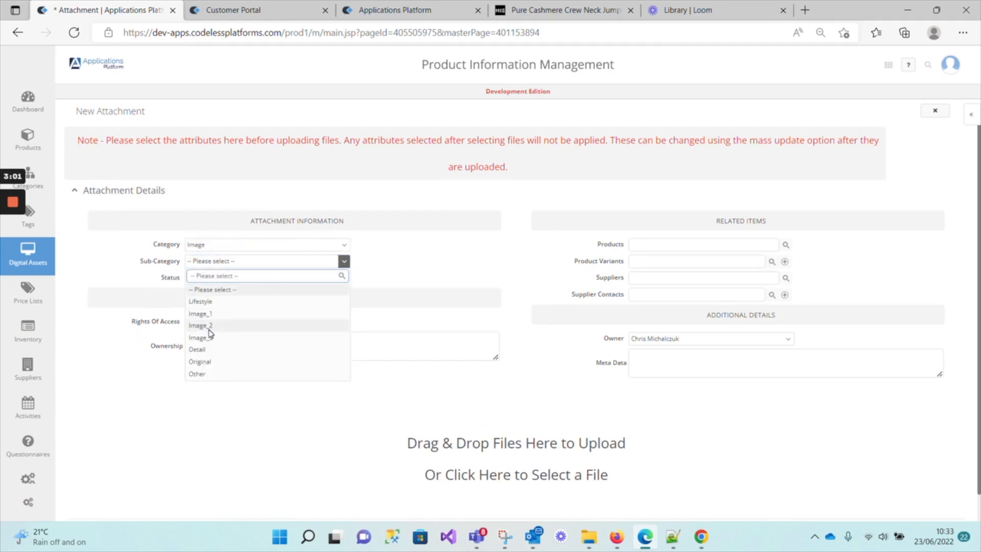
left_click(211, 333)
Search the product variants for f1011 and relate the Cashmere Crew Neck Jumper Red Size 6 variant to the upload.
left_click(655, 261)
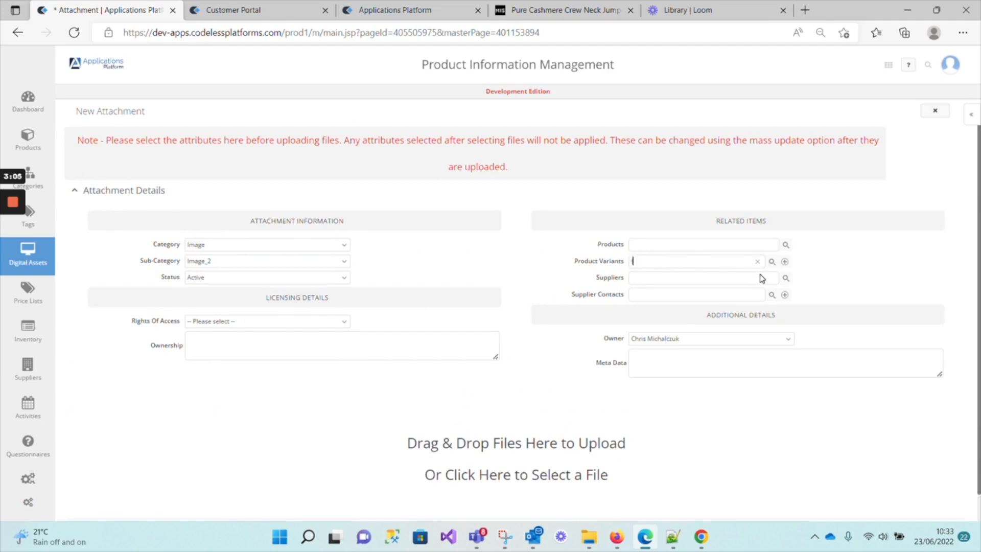
type("f1011")
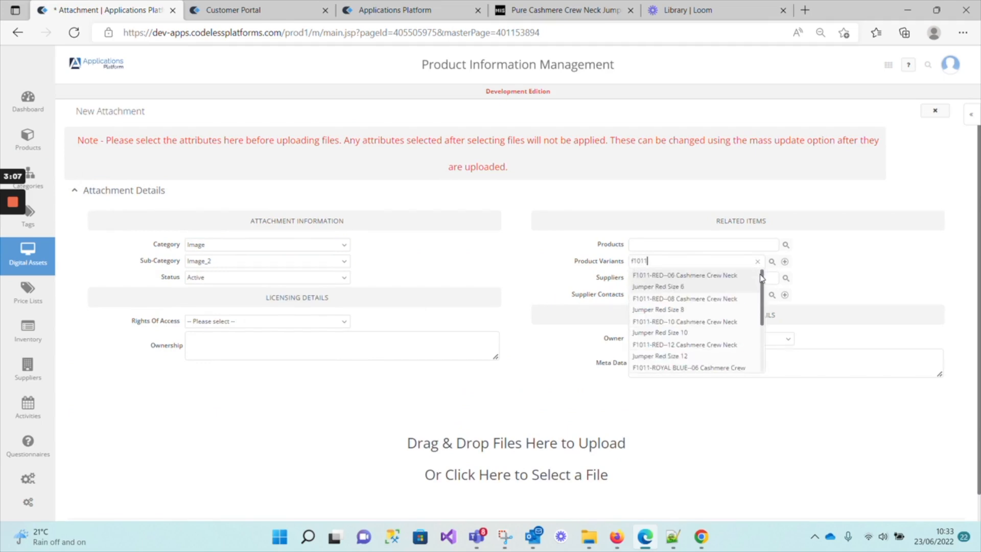
left_click(694, 280)
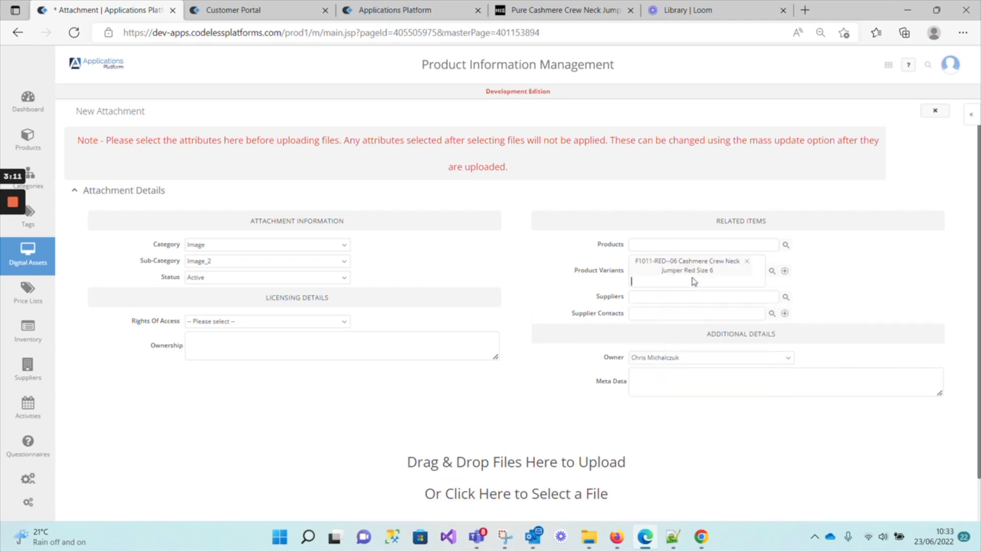
left_click(785, 271)
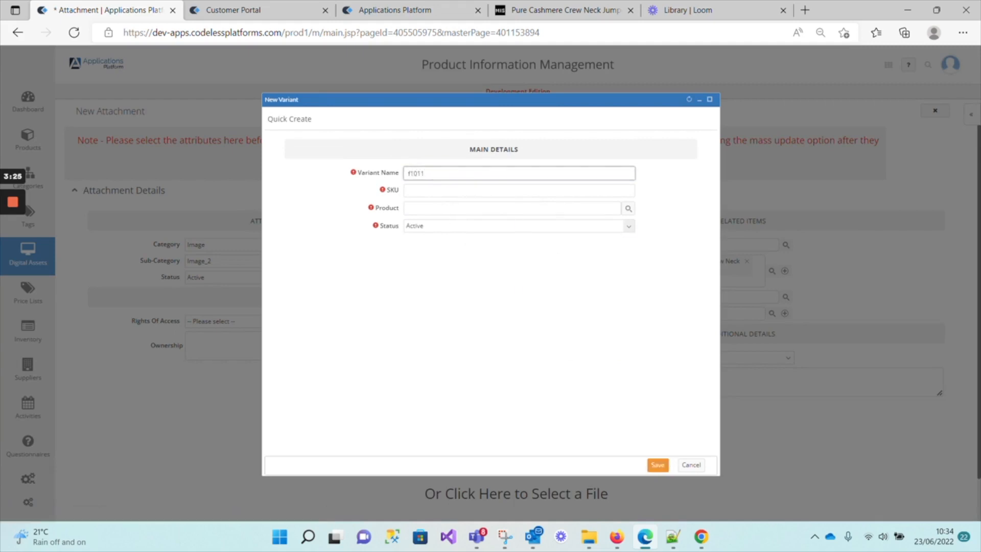
left_click_drag(426, 174, 372, 188)
key("BackSpace")
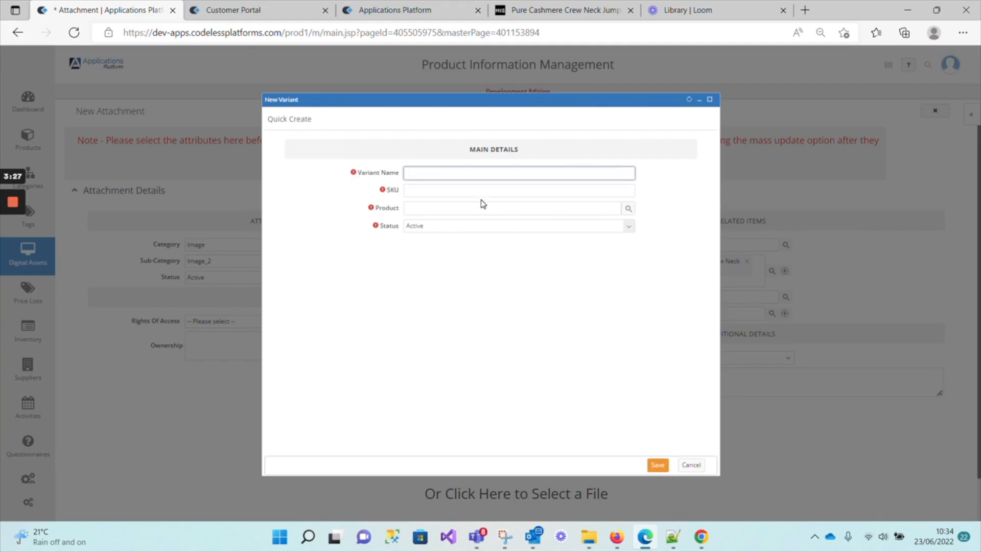
left_click(691, 465)
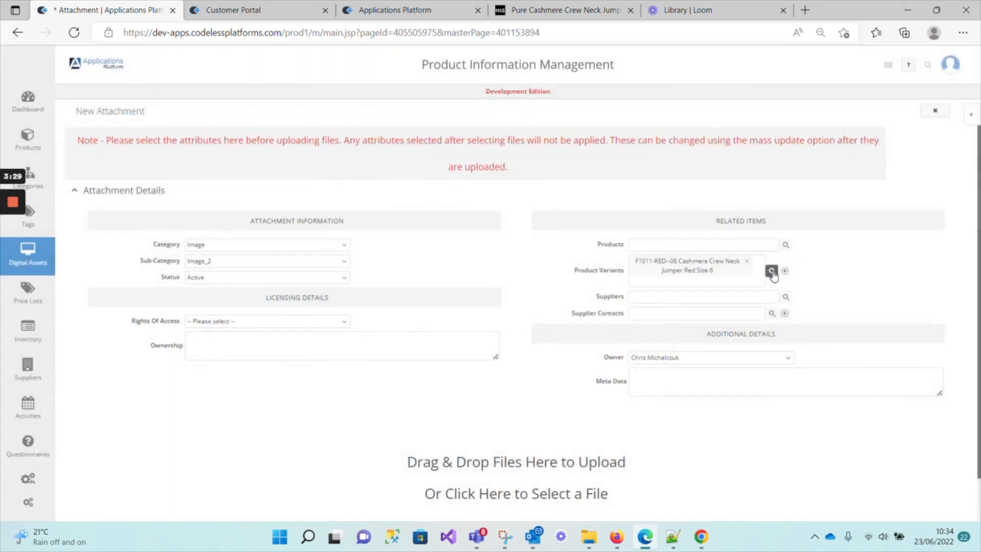
left_click(772, 271)
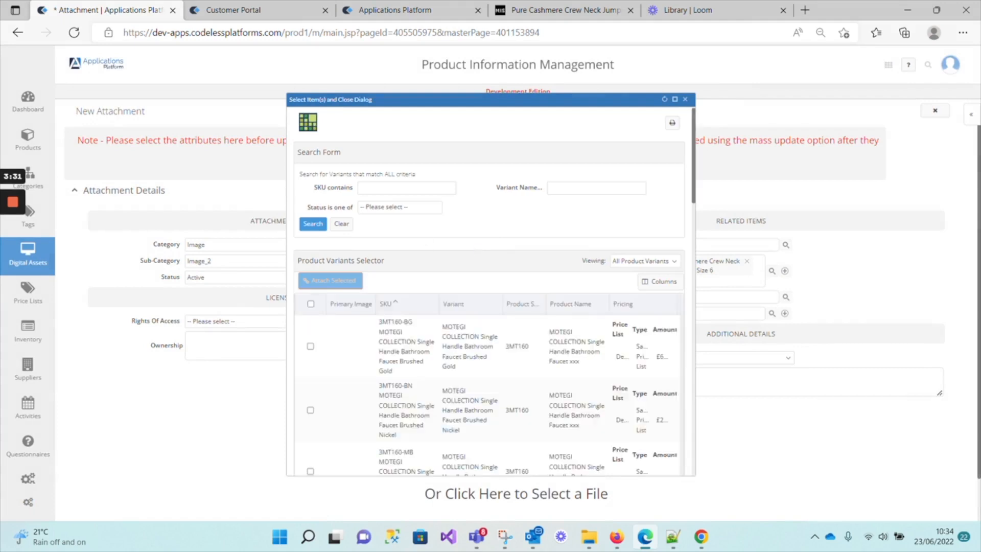
left_click(406, 188)
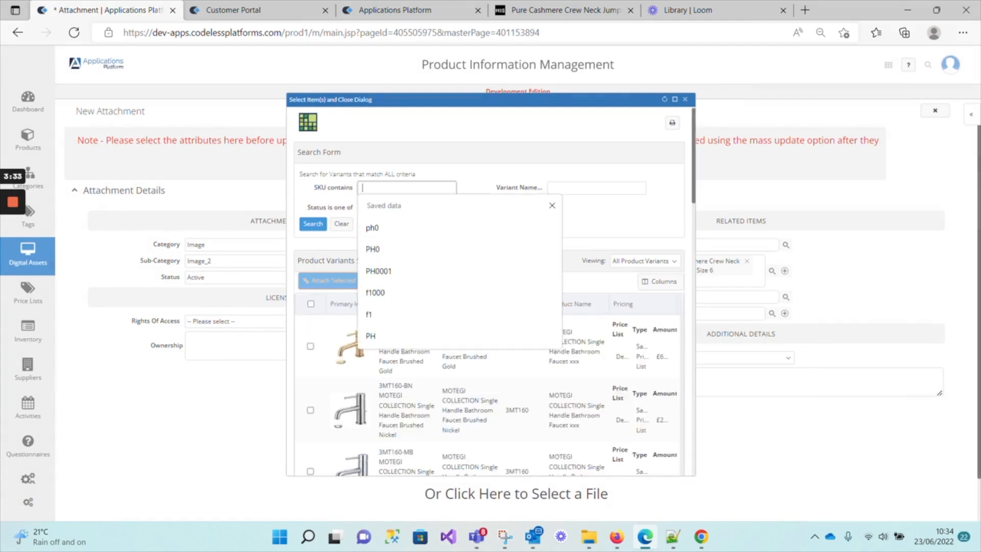
left_click(685, 99)
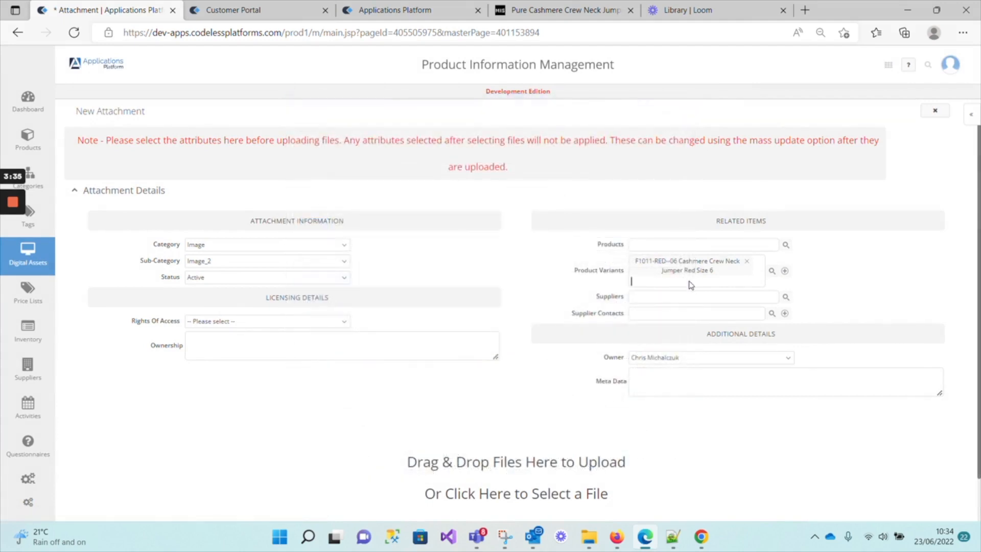
Add the F1011 Red Size 8, 10 and 12 variants to the related product variants and upload the F1011 and F1011_2 images.
type("f1011")
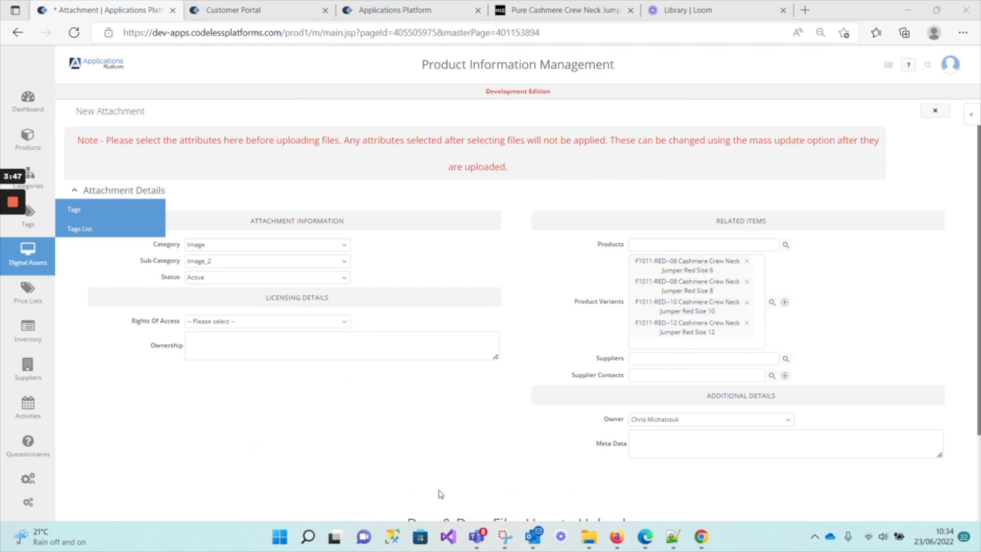
scroll(401, 394, "down", 2)
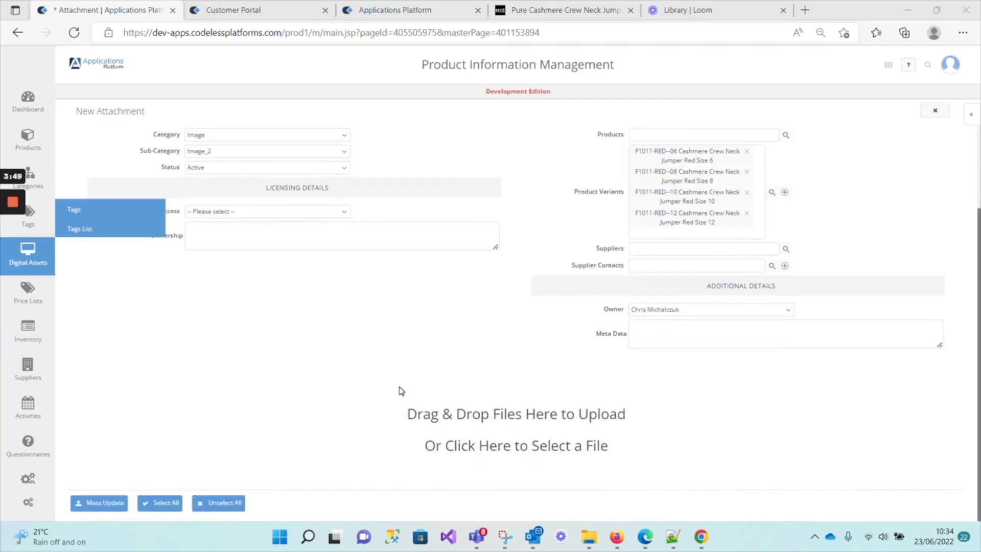
left_click(594, 545)
left_click(446, 162)
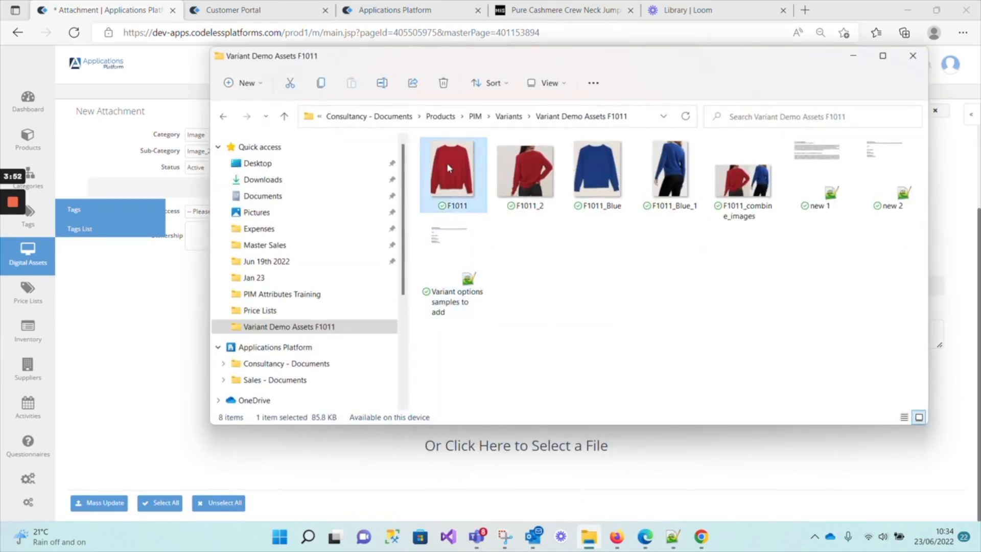
left_click(515, 179, "ctrl")
left_click_drag(515, 179, 403, 330)
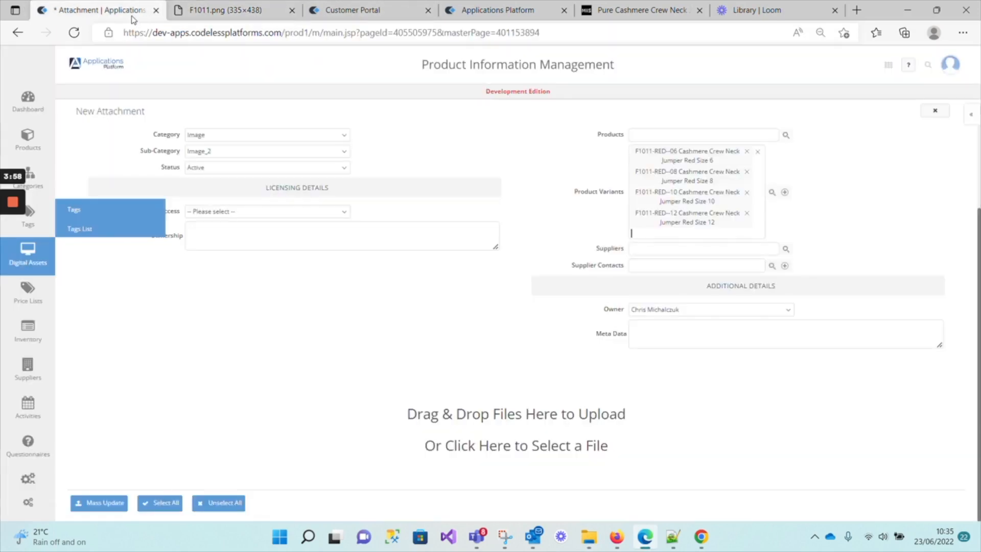
left_click(134, 19)
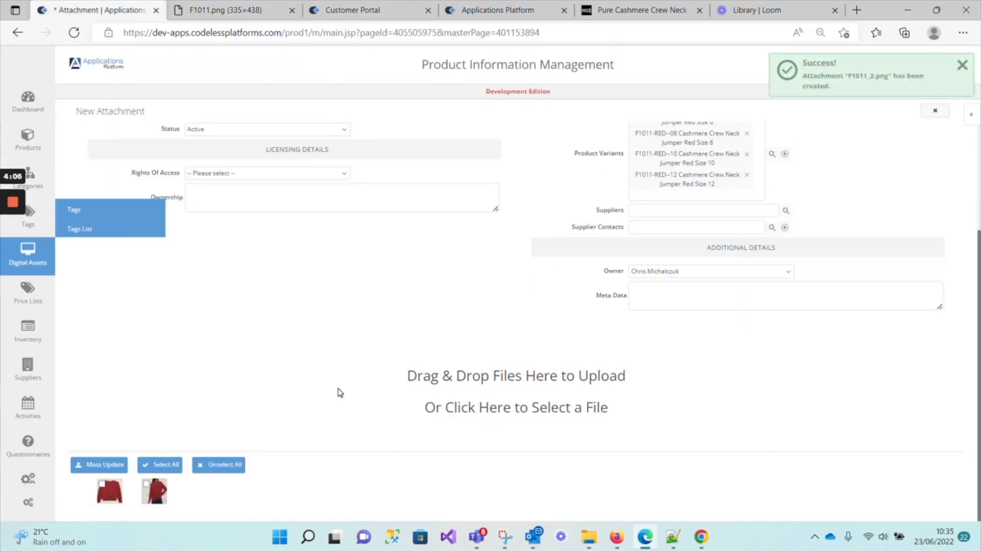
left_click(963, 65)
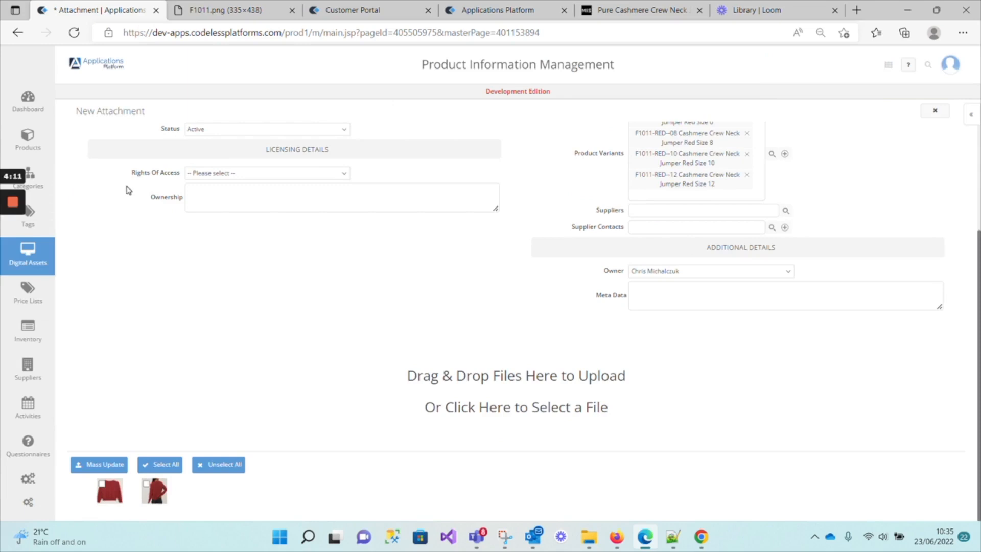
Leave the attachment upload form and open the products list.
scroll(70, 258, "up", 3)
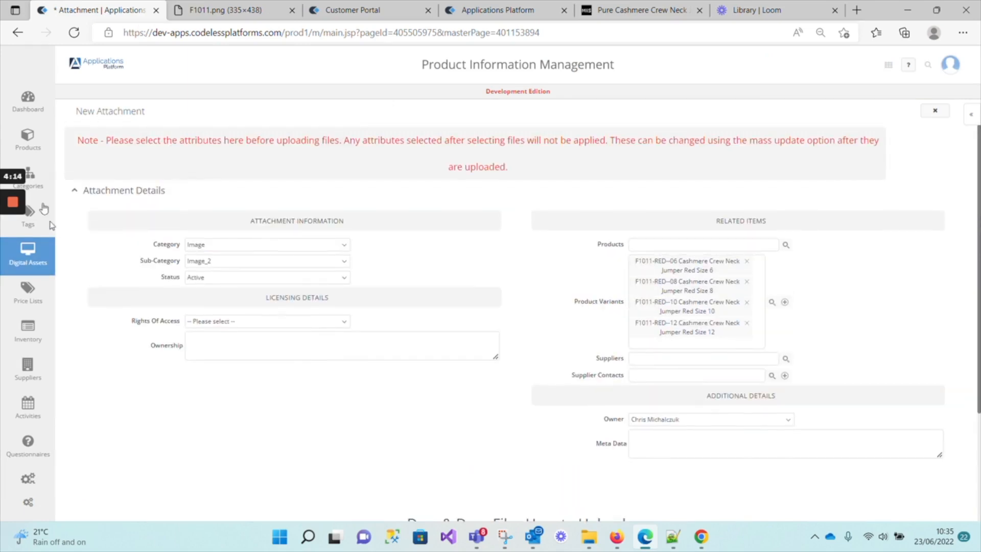
mouse_move(28, 138)
left_click(92, 135)
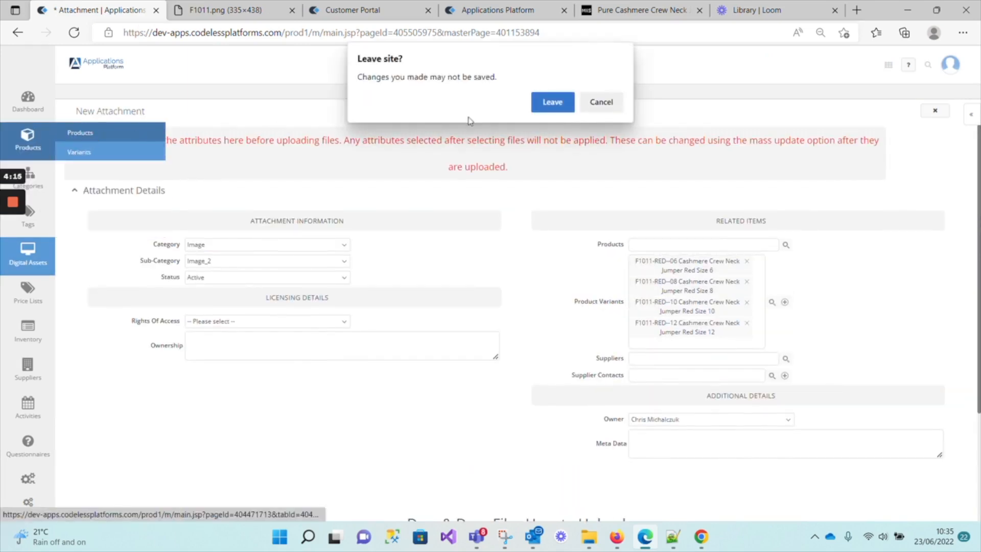
left_click(560, 107)
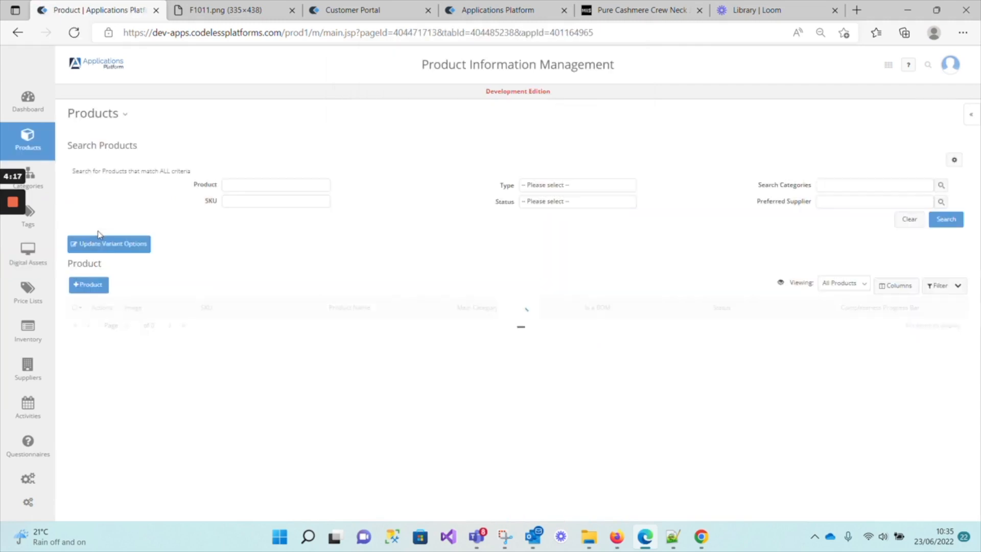
Open the Digital Assets list.
left_click(31, 258)
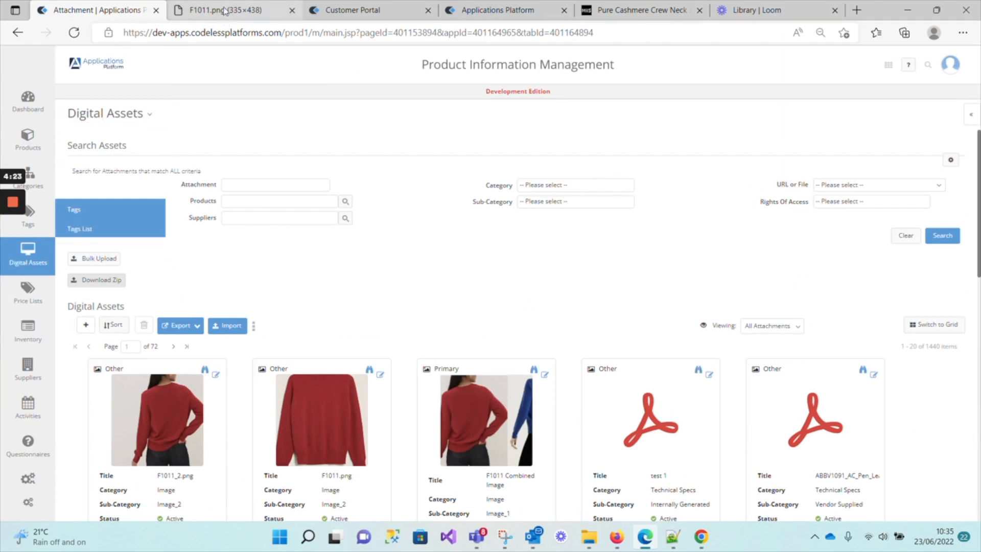
mouse_move(11, 209)
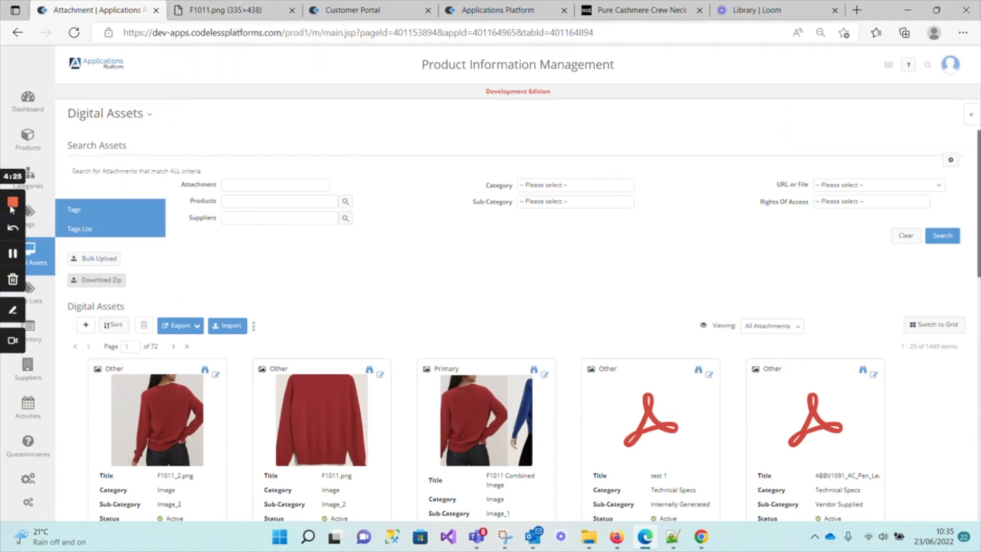
left_click(13, 254)
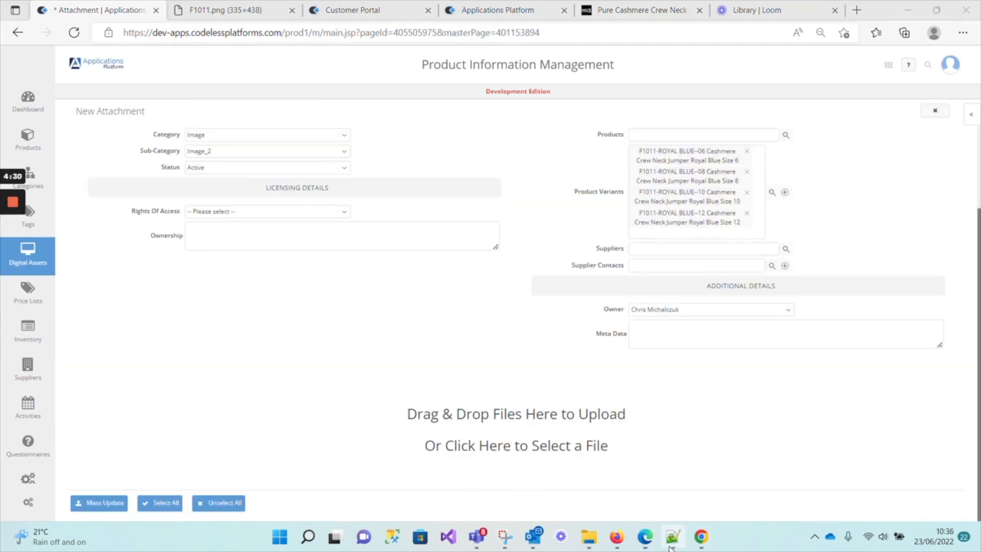
Upload the F1011_Blue and F1011_Blue_1 images from the Variant Demo Assets F1011 folder to the Royal Blue variants' new attachment form.
mouse_move(661, 545)
left_click(587, 406)
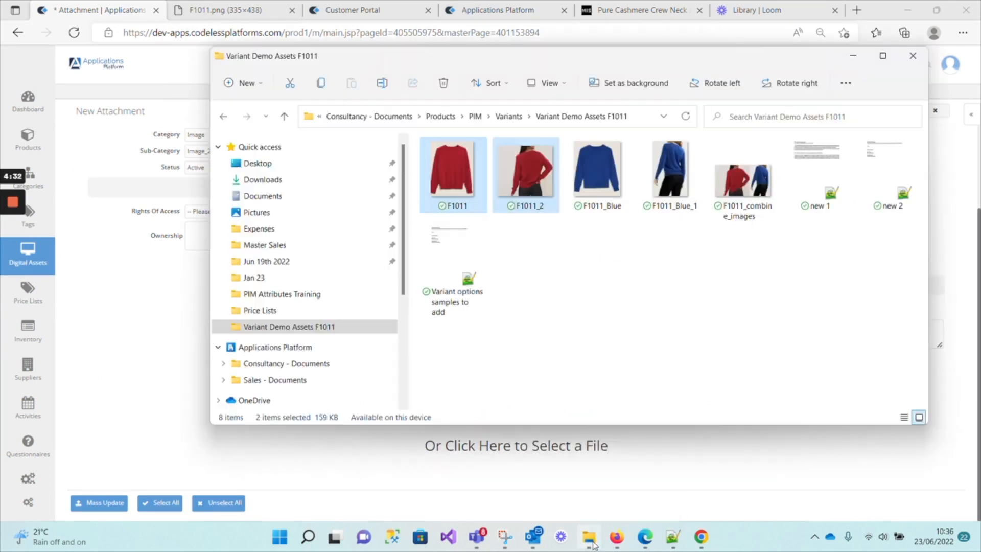
left_click(592, 206)
left_click(666, 190, "ctrl")
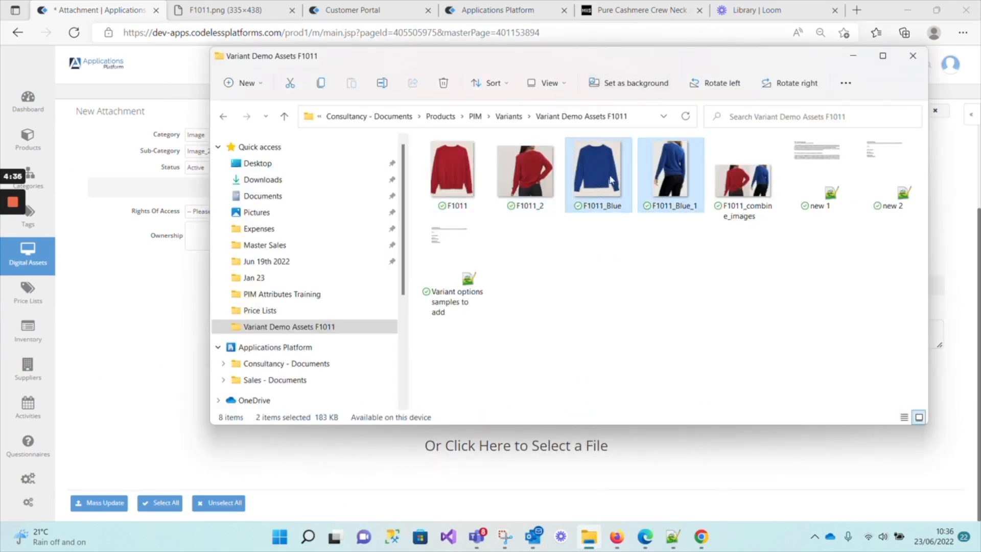
left_click_drag(610, 180, 459, 492)
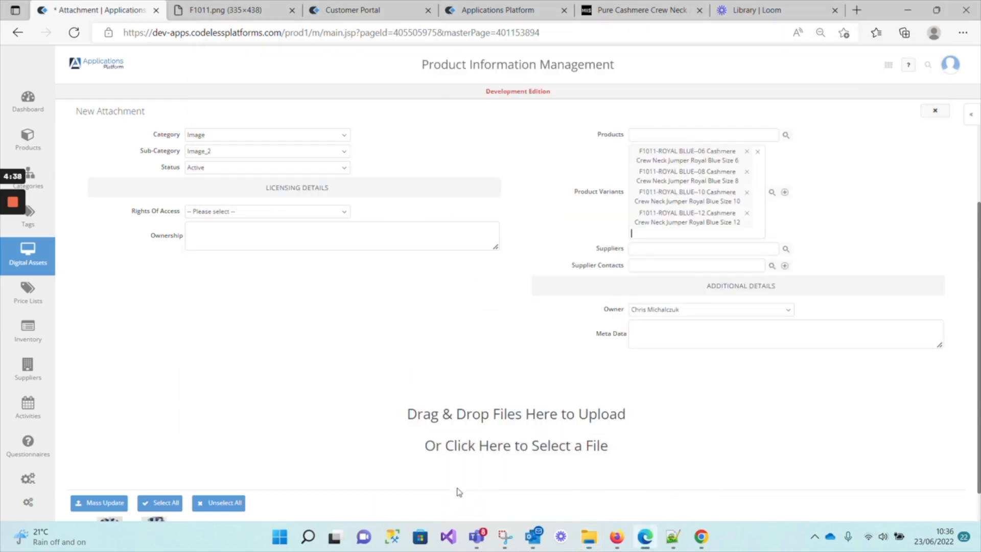
scroll(406, 430, "down", 1)
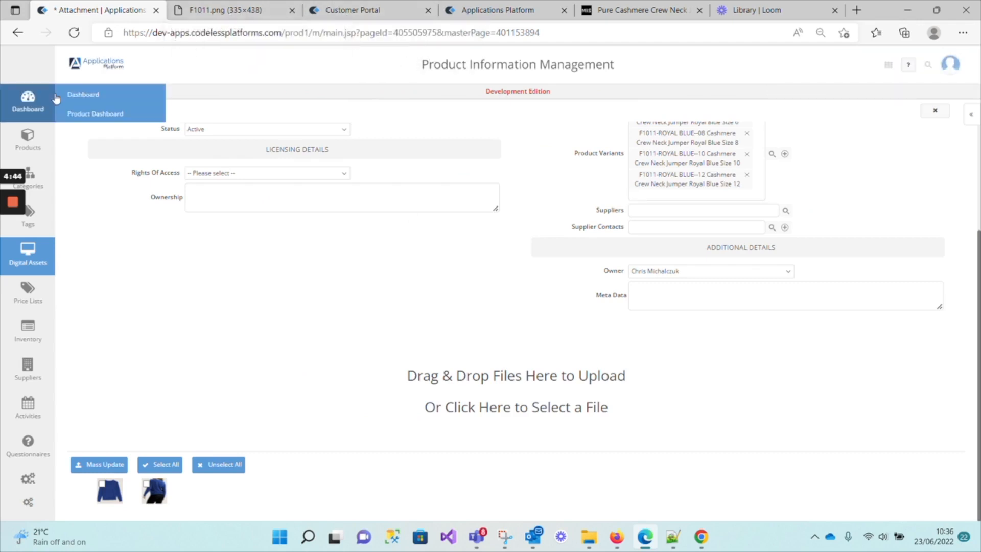
Leave the attachment form, search the products for f1011 and open the Cashmere Crew Neck Jumper.
mouse_move(37, 152)
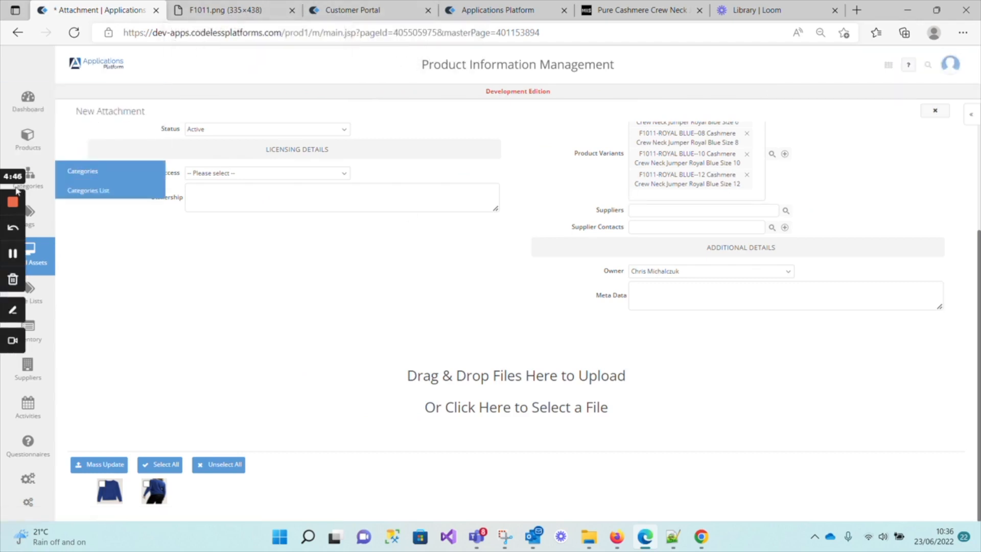
left_click(92, 145)
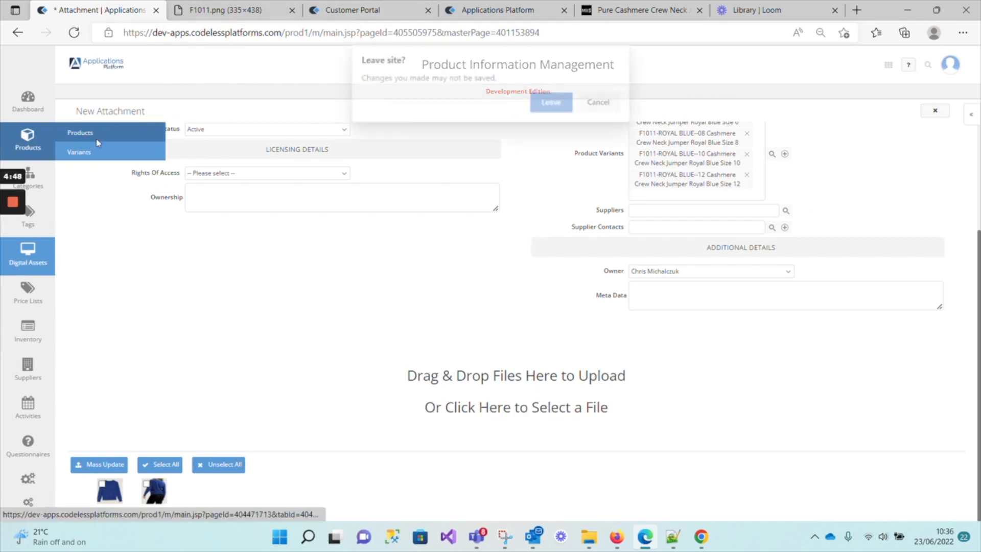
left_click(545, 101)
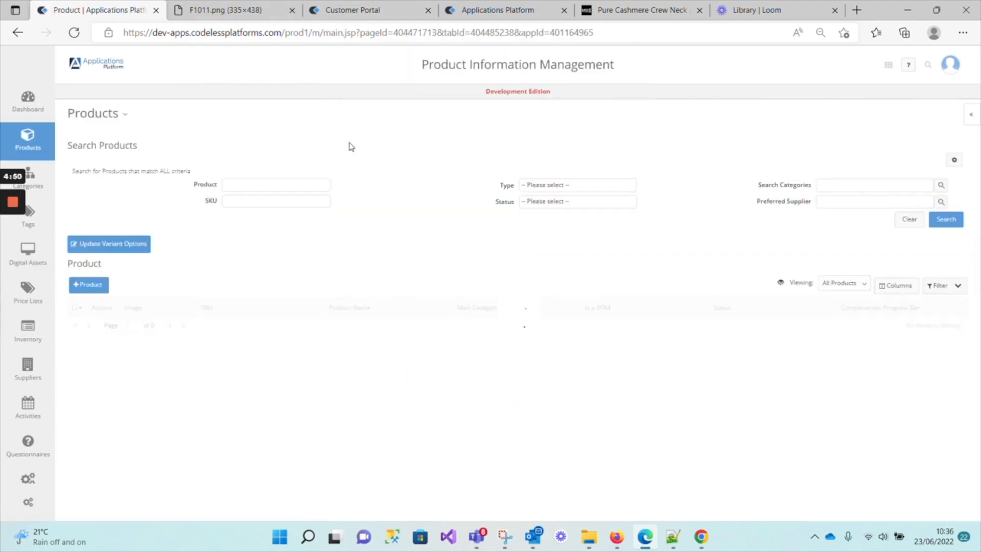
left_click(310, 185)
type("f1011")
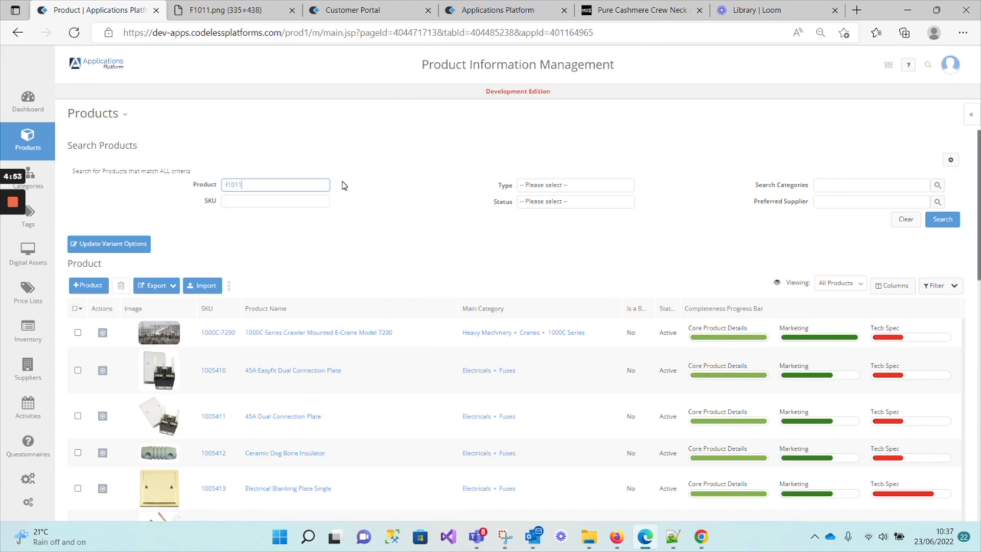
key("Return")
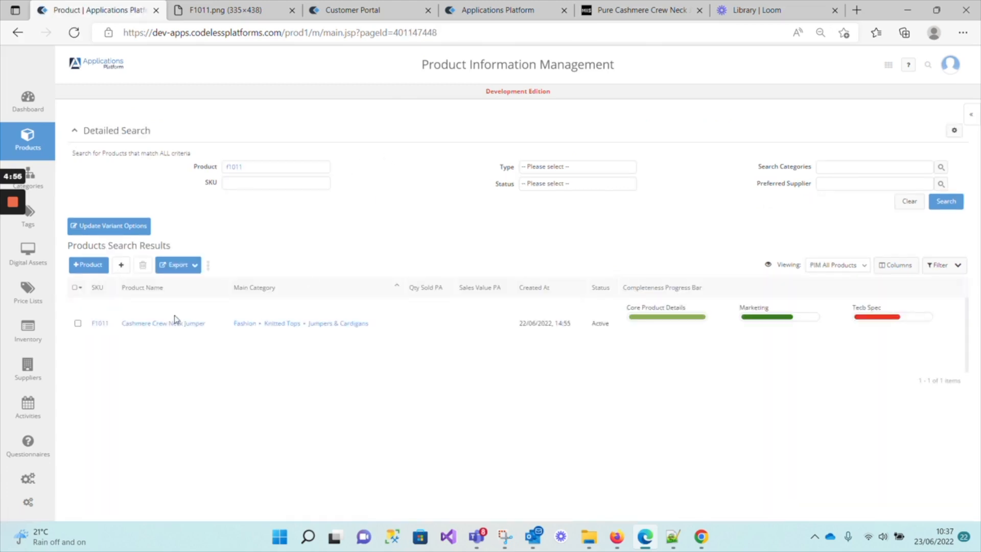
left_click(100, 324)
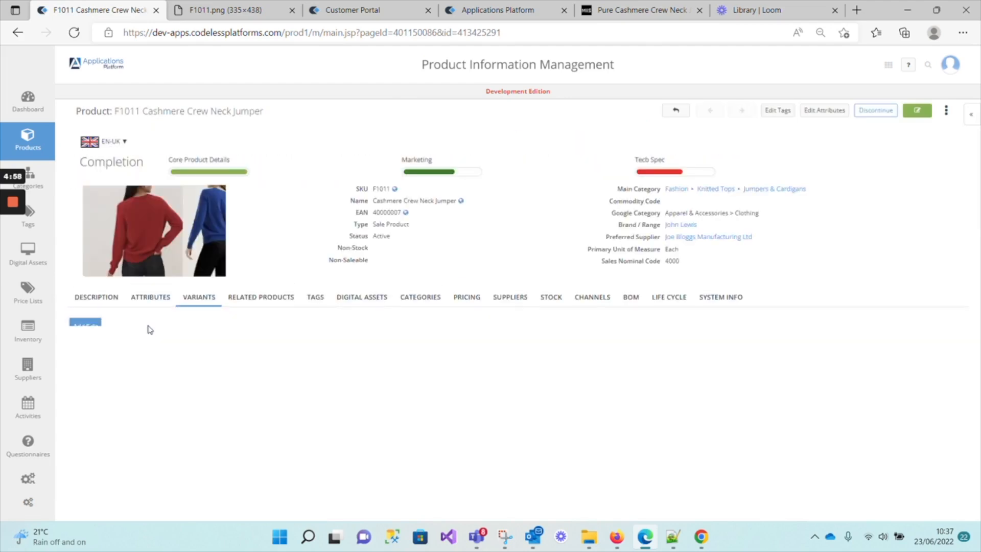
Check the digital assets of the jumper product and of its Red Size 6 variant.
left_click(377, 299)
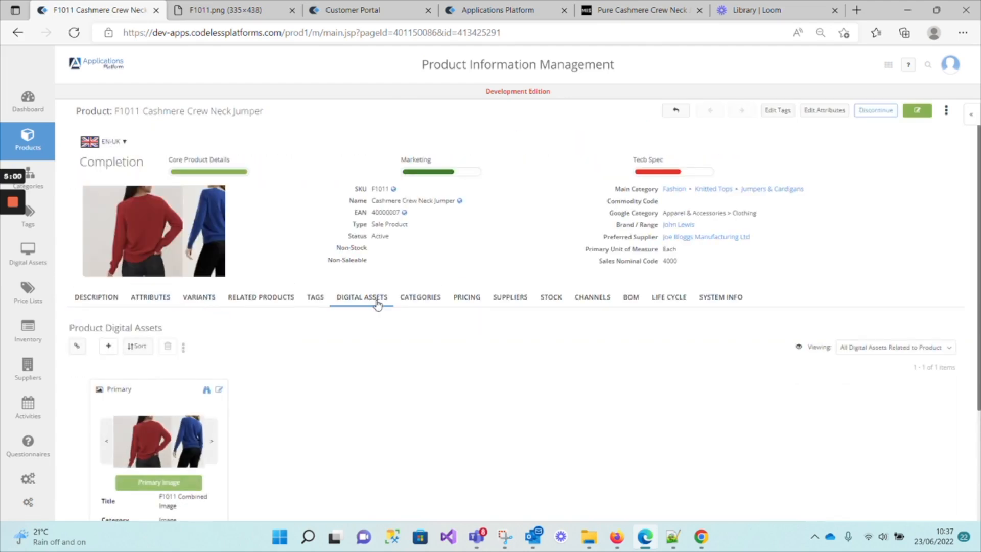
left_click(208, 304)
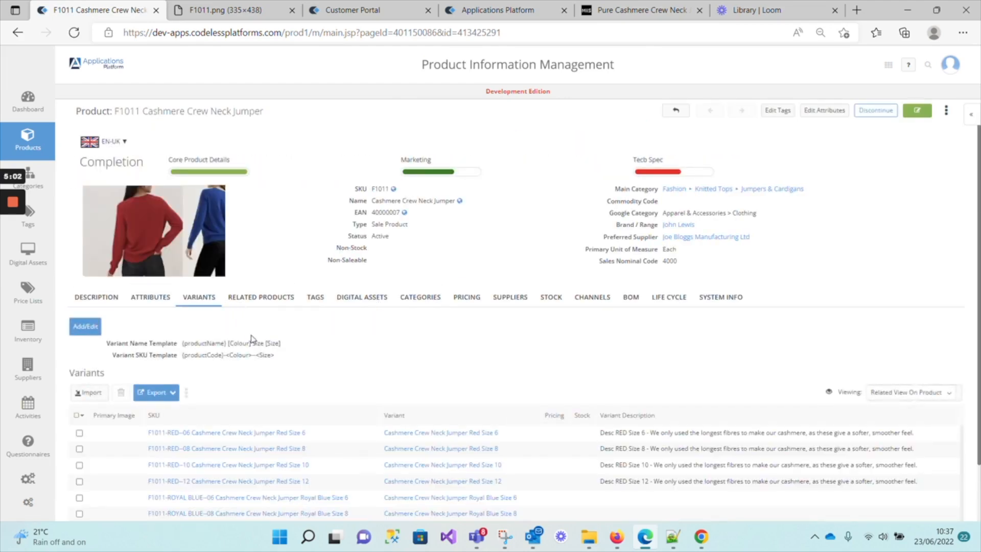
scroll(252, 340, "down", 1)
left_click(228, 367)
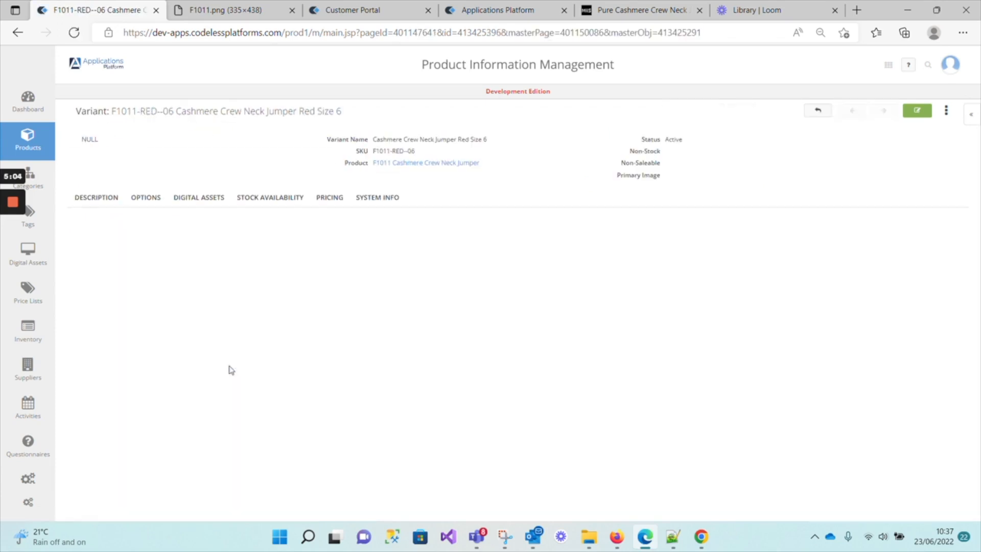
left_click(203, 200)
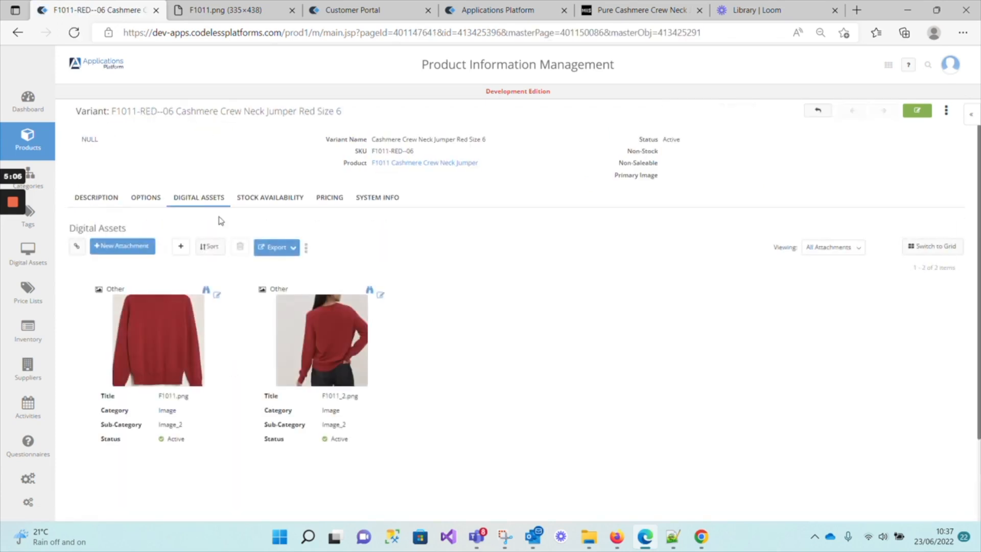
Open the Red Size 10 and Royal Blue Size 6 variants from the product's variants list and check their digital assets.
left_click(817, 110)
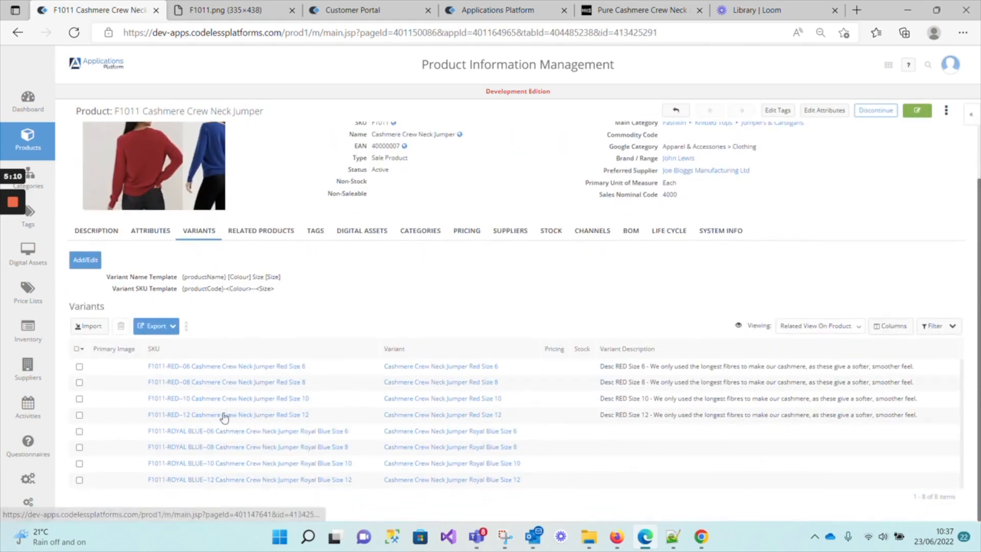
left_click(224, 403)
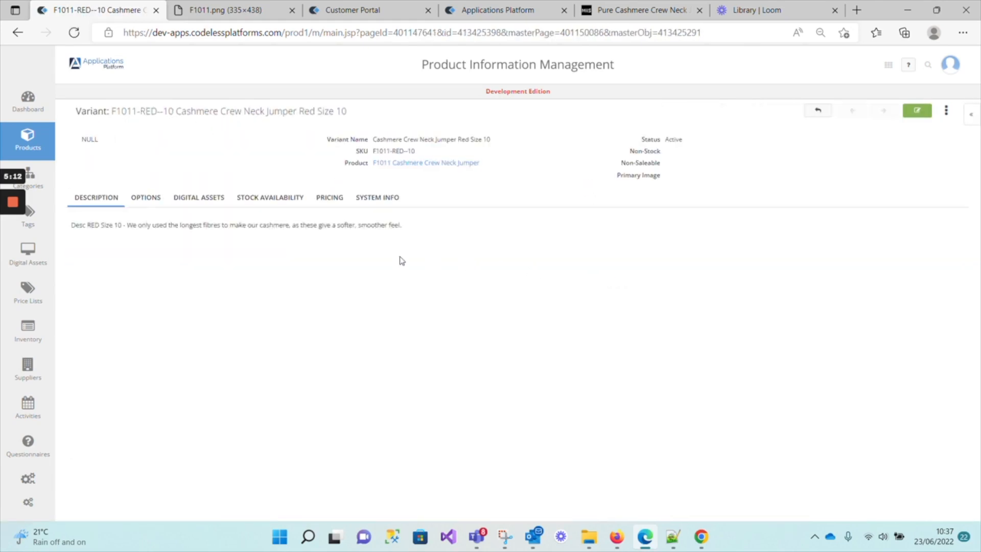
left_click(213, 204)
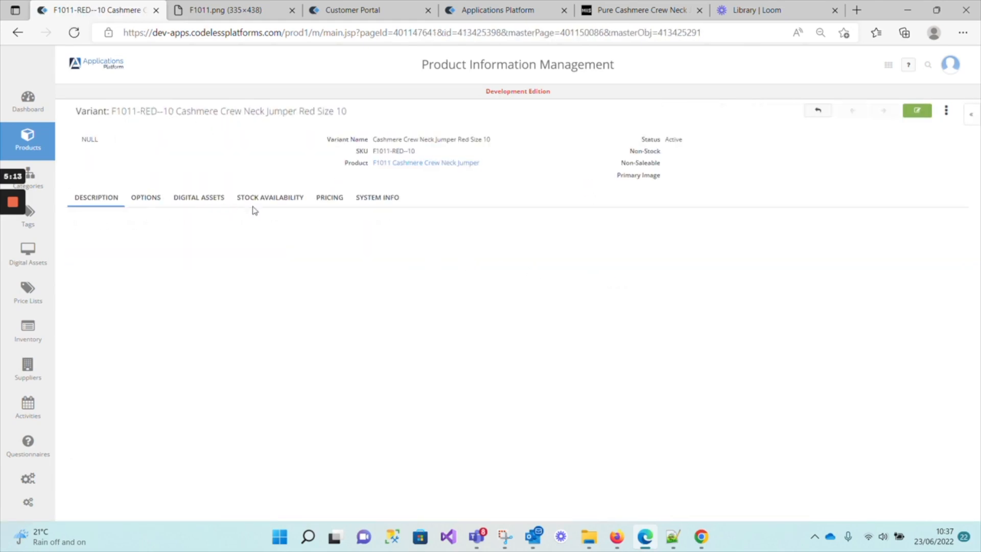
left_click(818, 111)
left_click(303, 480)
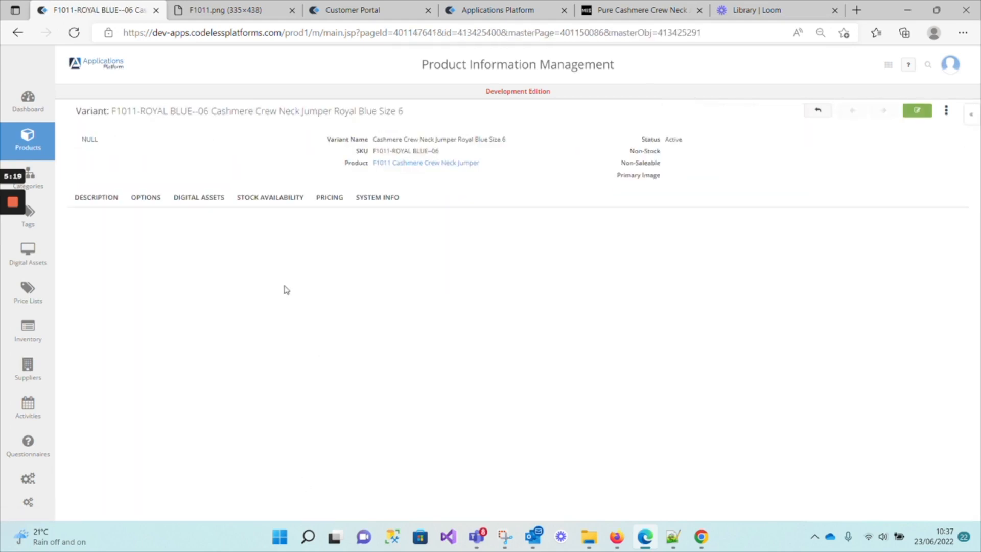
left_click(214, 201)
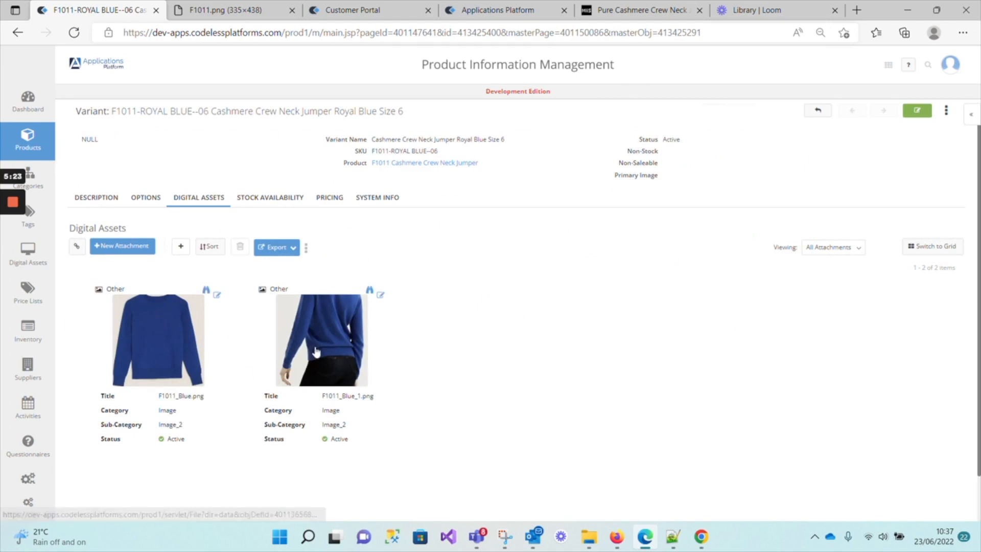
Edit the F1011_Blue.png attachment to make it the primary image for the F1011 Royal Blue Size 6 variant, and save it.
left_click(217, 296)
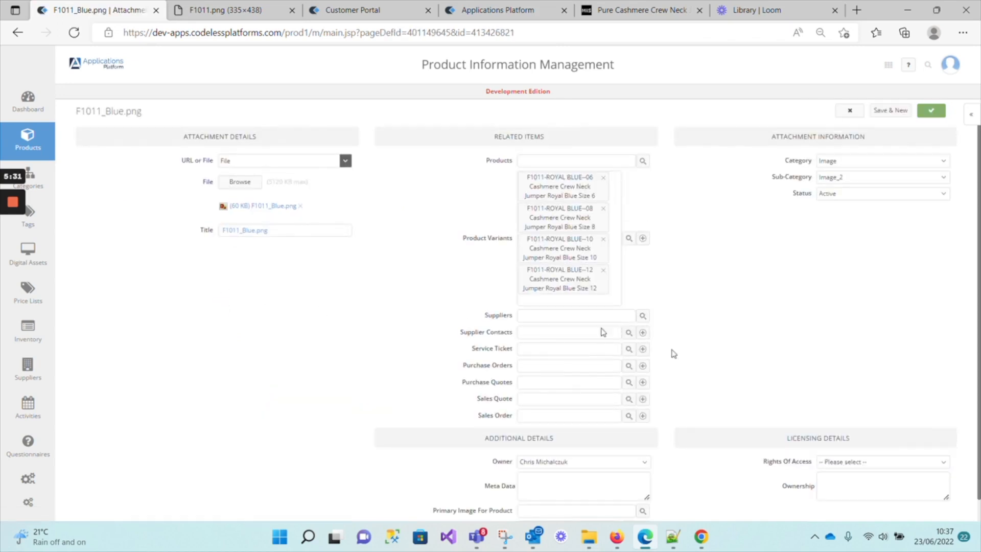
scroll(762, 396, "down", 1)
left_click(547, 507)
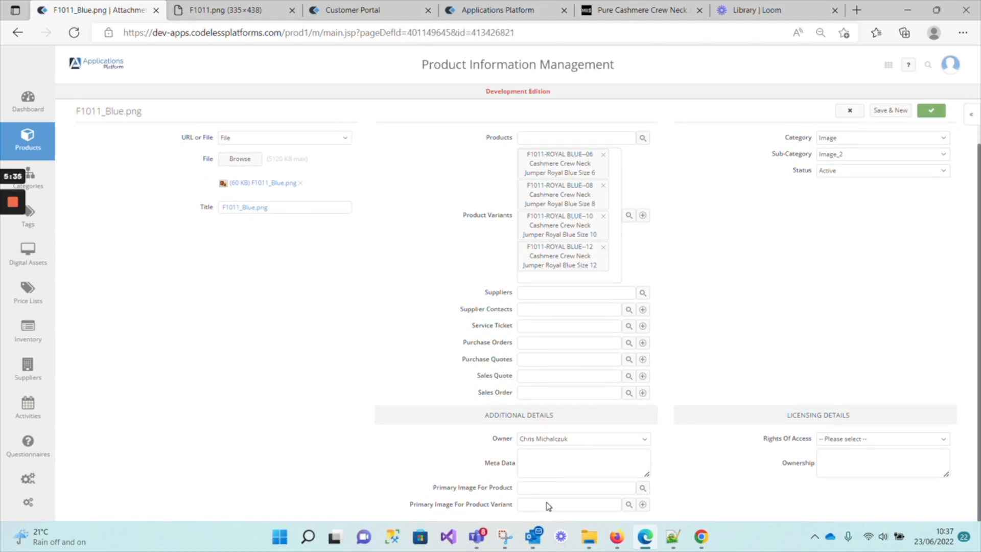
type("f1011")
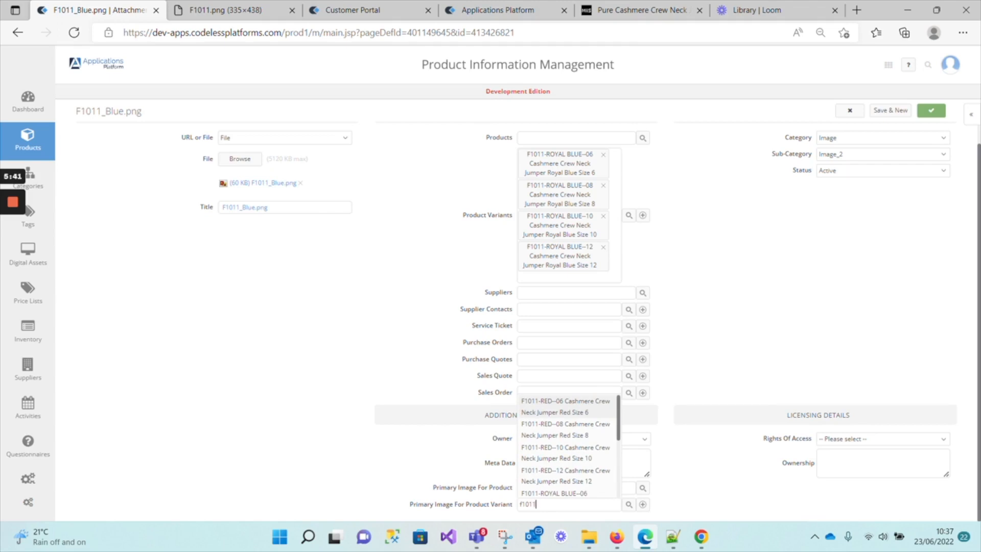
type("-ro")
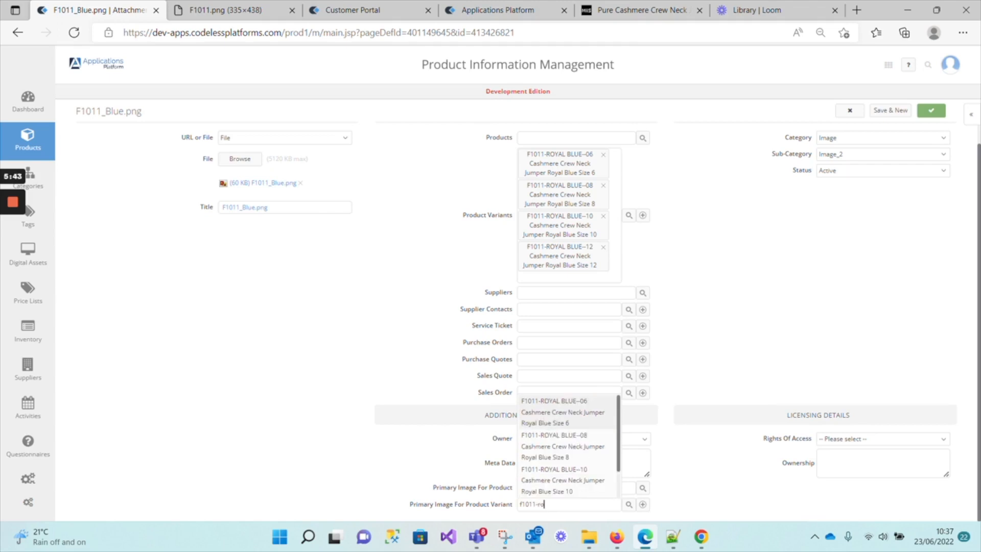
left_click(582, 412)
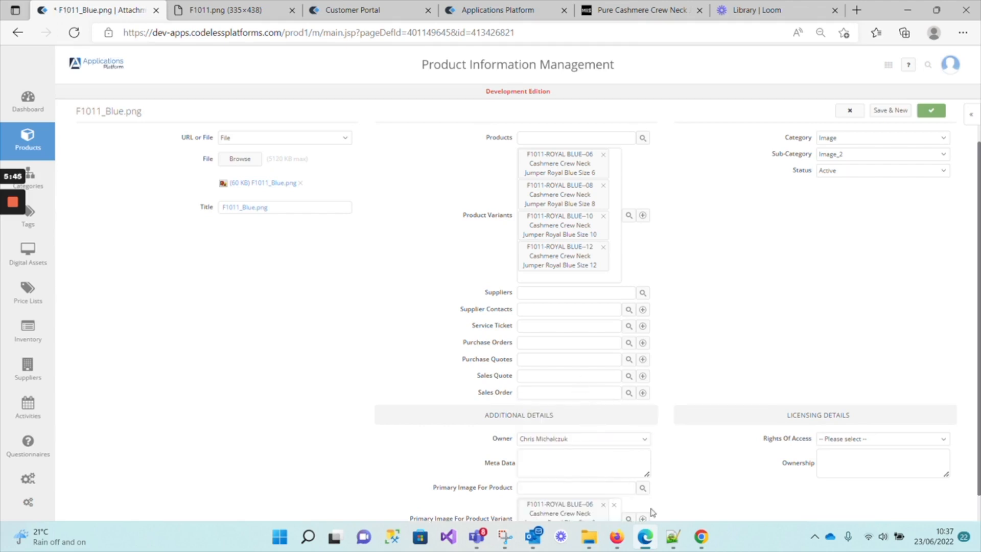
scroll(709, 423, "down", 1)
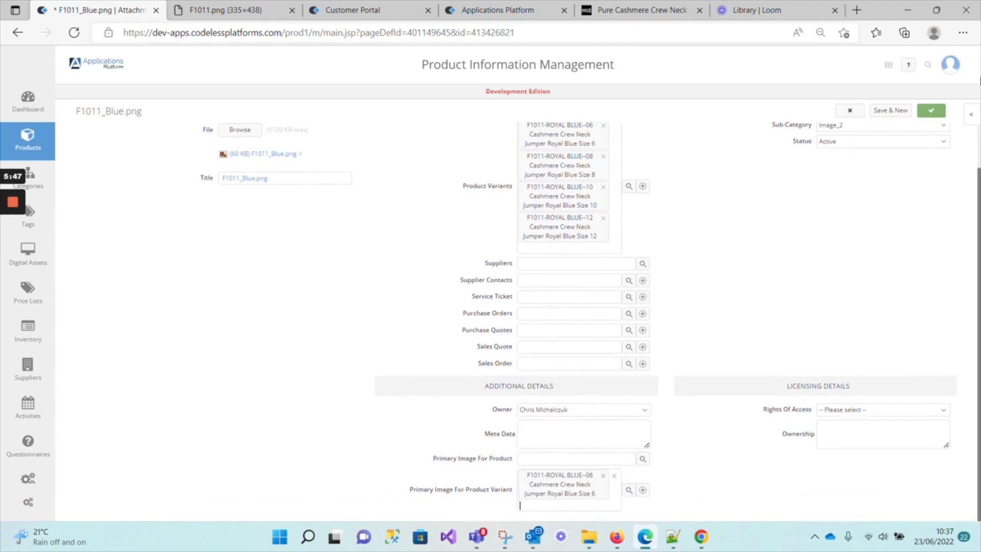
left_click(938, 114)
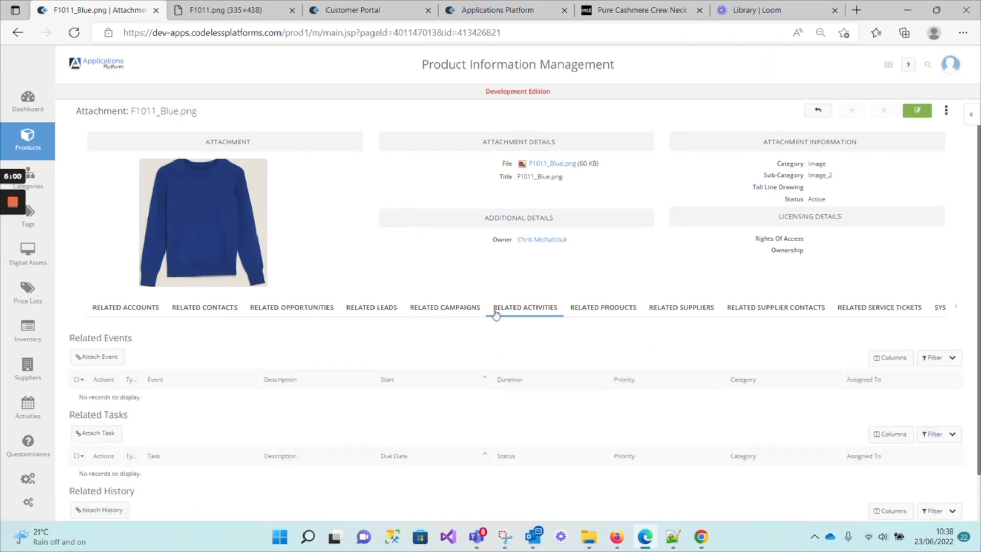
Open the Royal Blue Size 6 variant from the attachment's related product variants and check its primary image and digital assets.
left_click(602, 308)
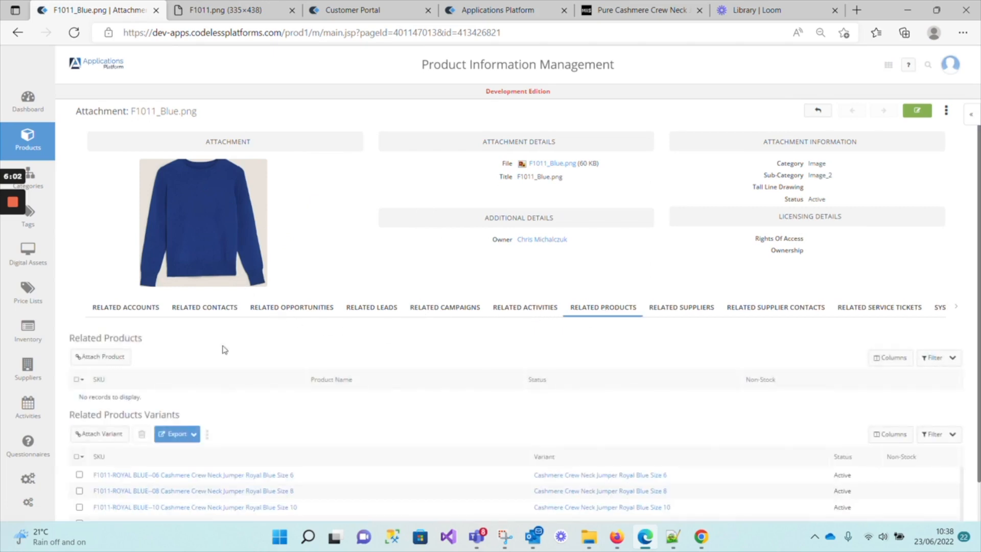
scroll(221, 433, "down", 1)
left_click(222, 433)
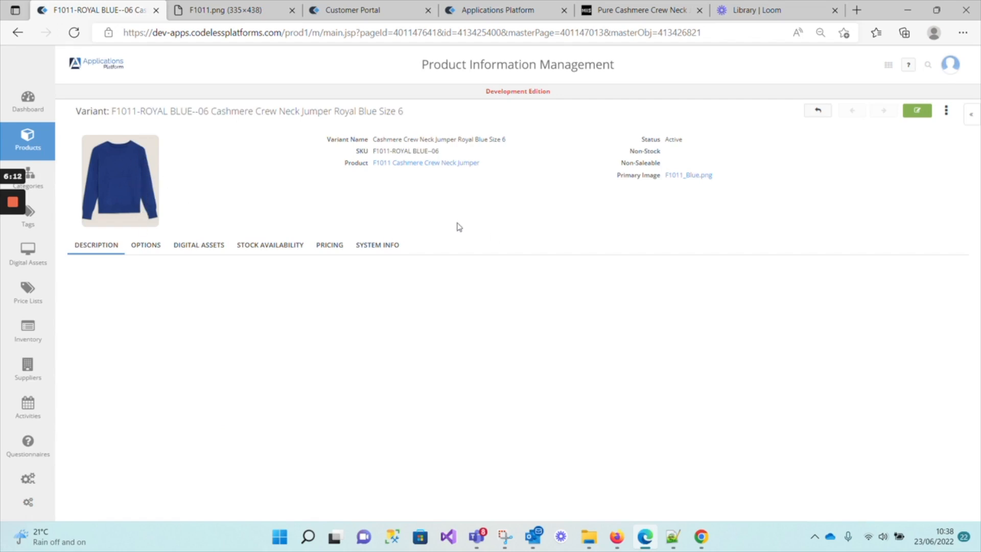
left_click(194, 247)
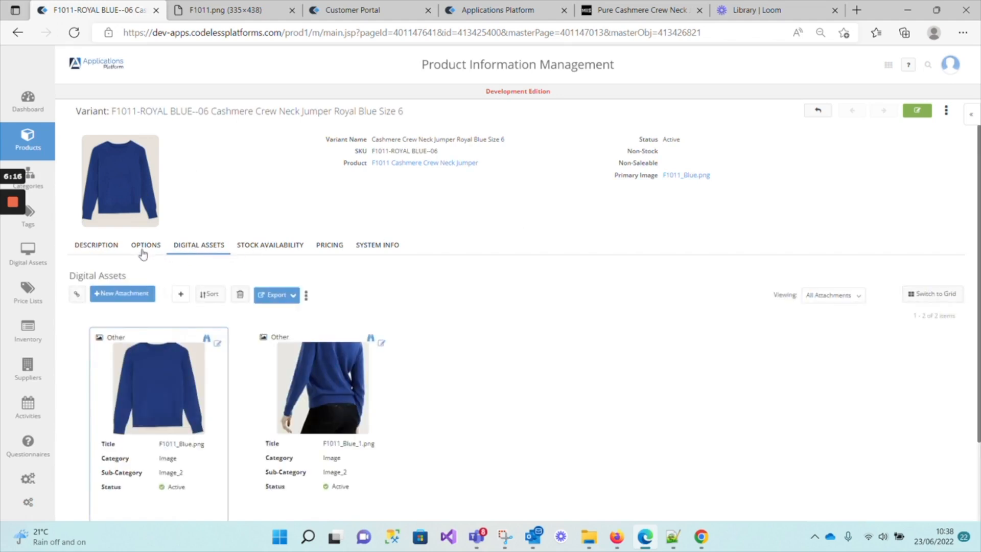
left_click(159, 387)
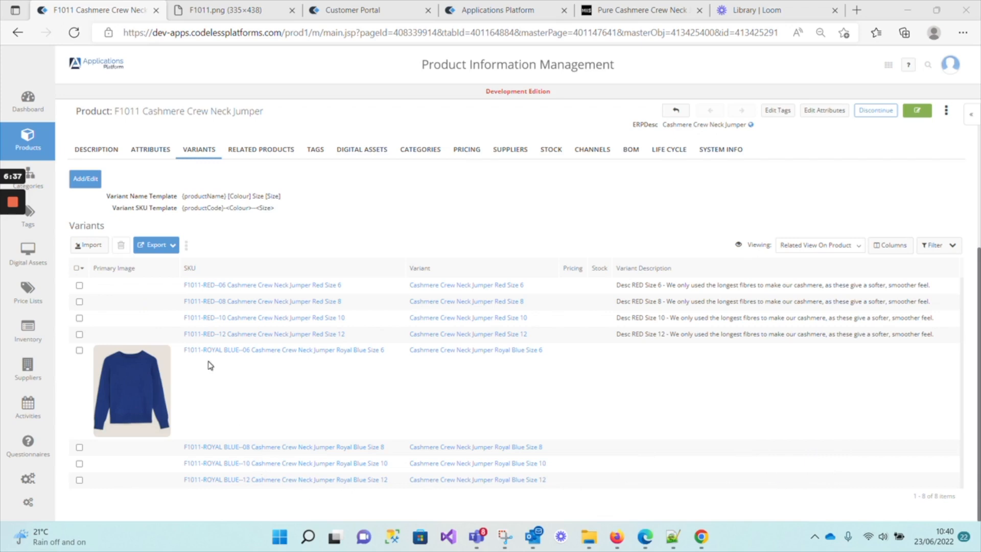
mouse_move(15, 228)
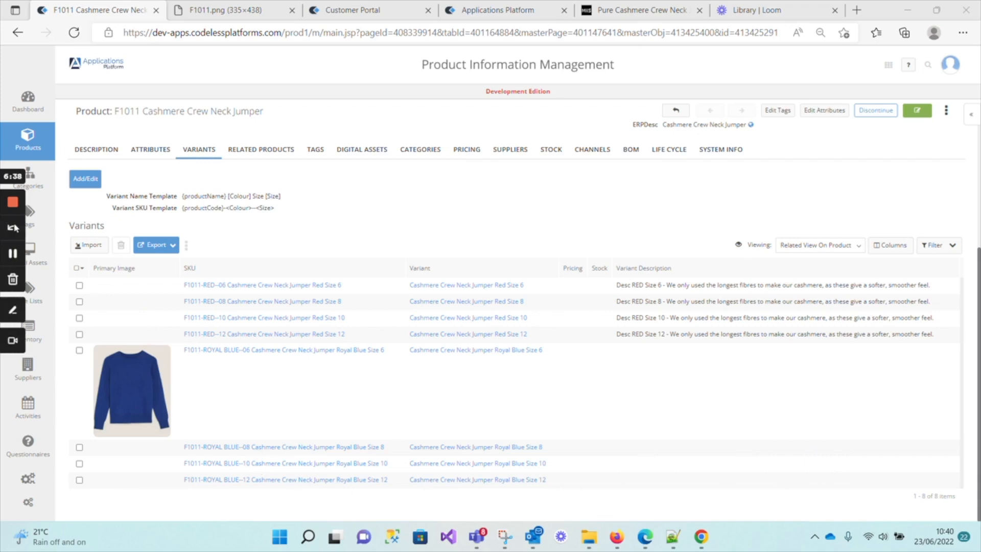
left_click(13, 254)
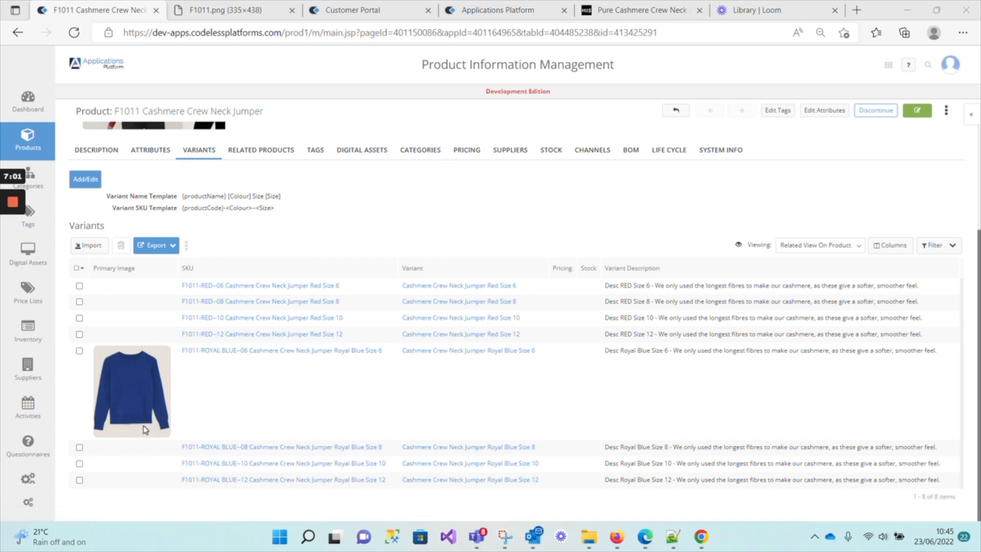
Open the Royal Blue Size 6 variant from the variants list and edit its F1011_Blue.png attachment from its digital assets.
left_click(147, 374)
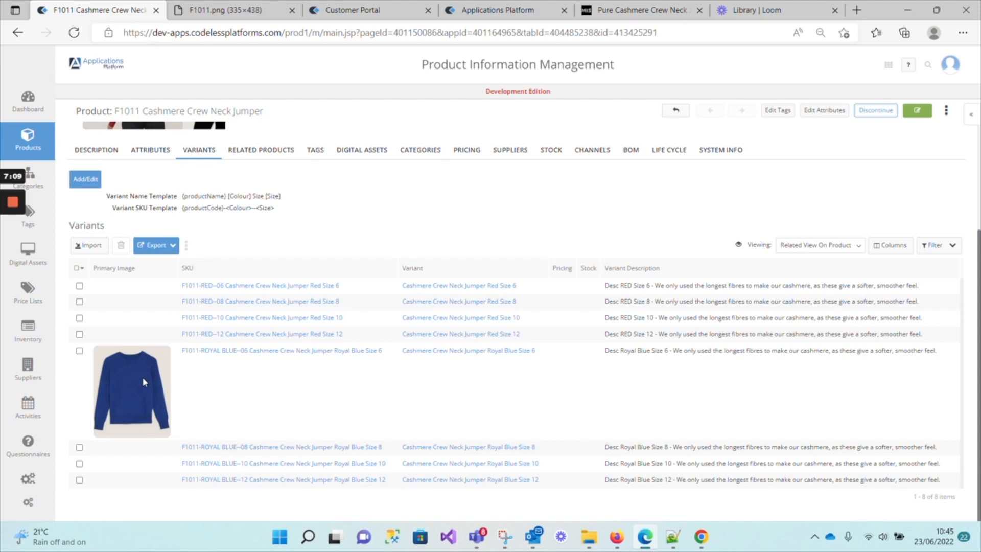
left_click(221, 351)
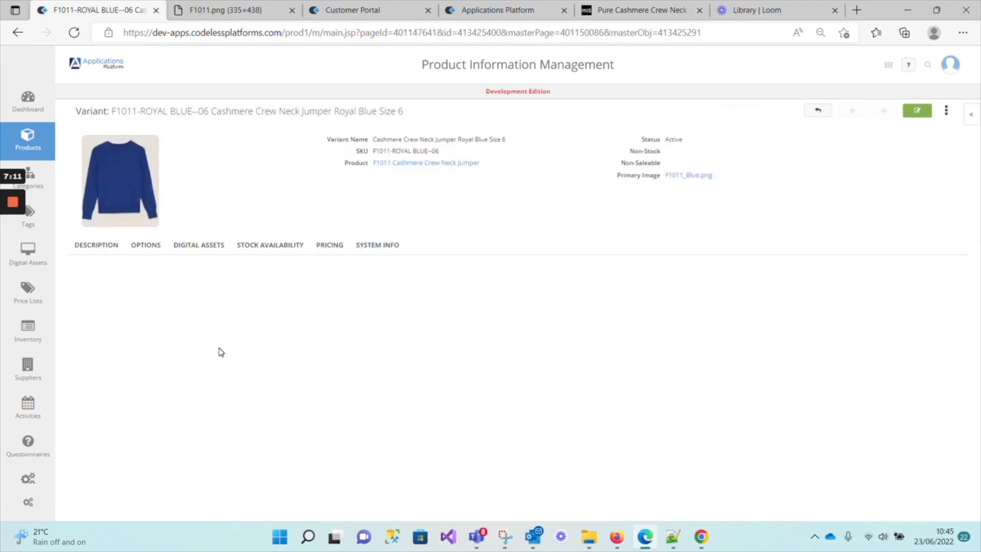
left_click(204, 246)
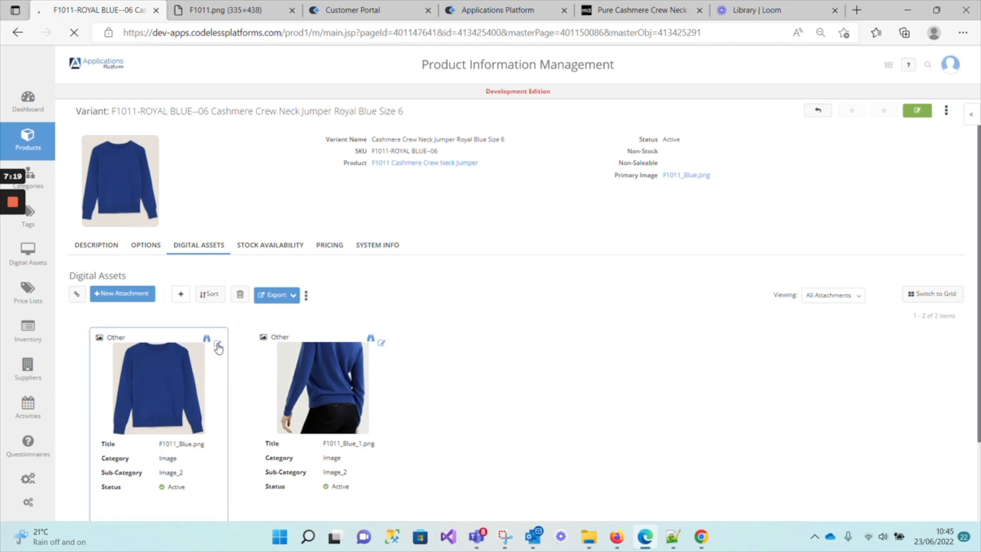
left_click(216, 344)
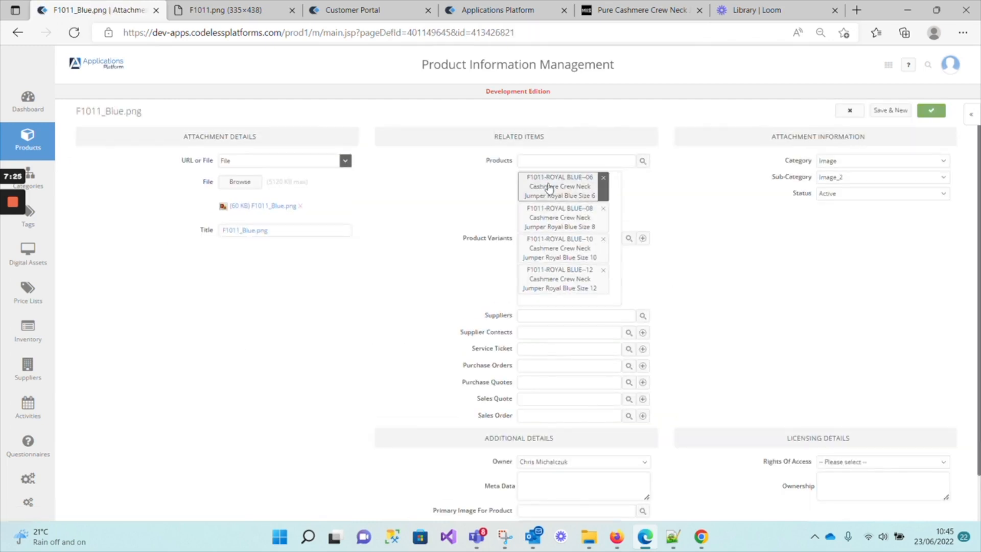
scroll(771, 240, "down", 1)
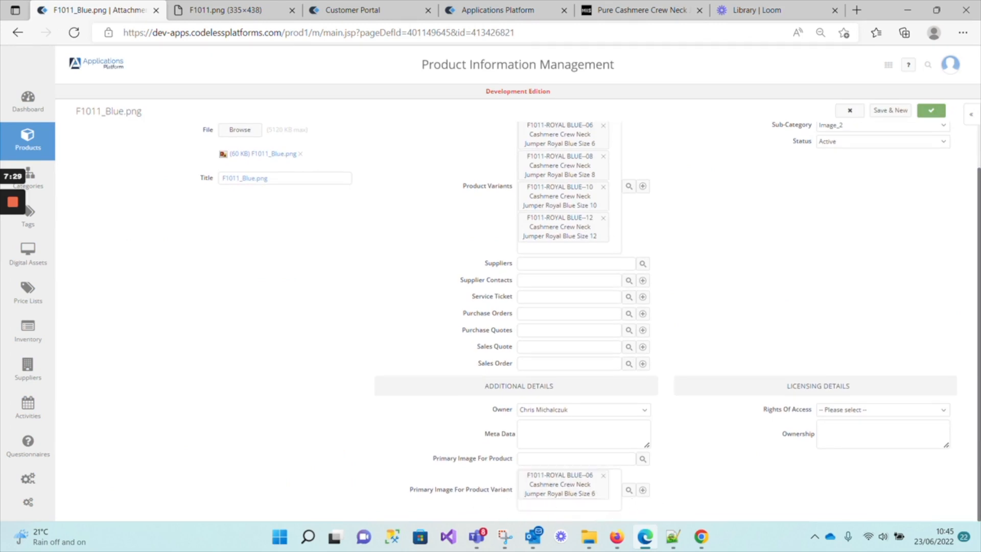
Find the f1011 variants, add Royal Blue Size 8, 10 and 12 to the attachment's Primary Image For Product Variant, and save it.
left_click(629, 492)
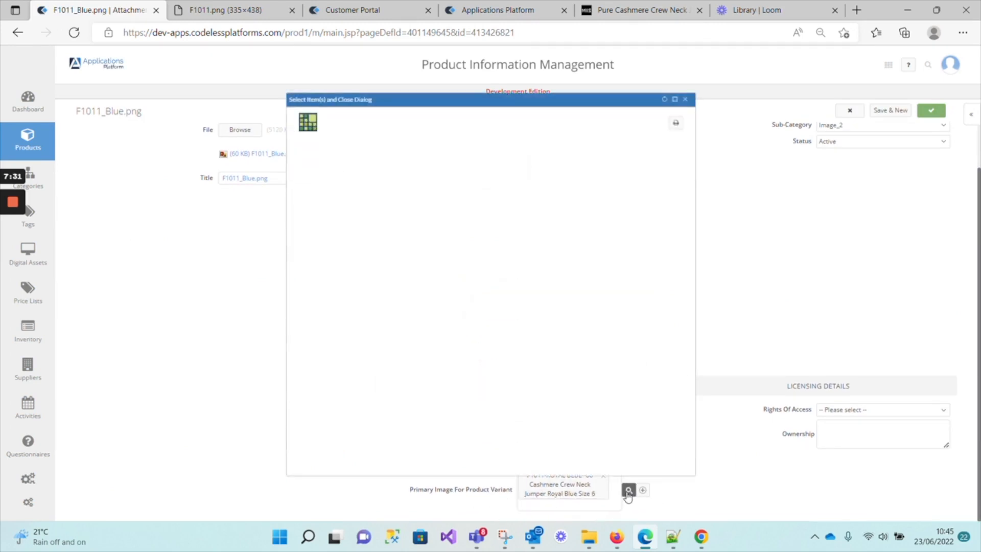
left_click(406, 188)
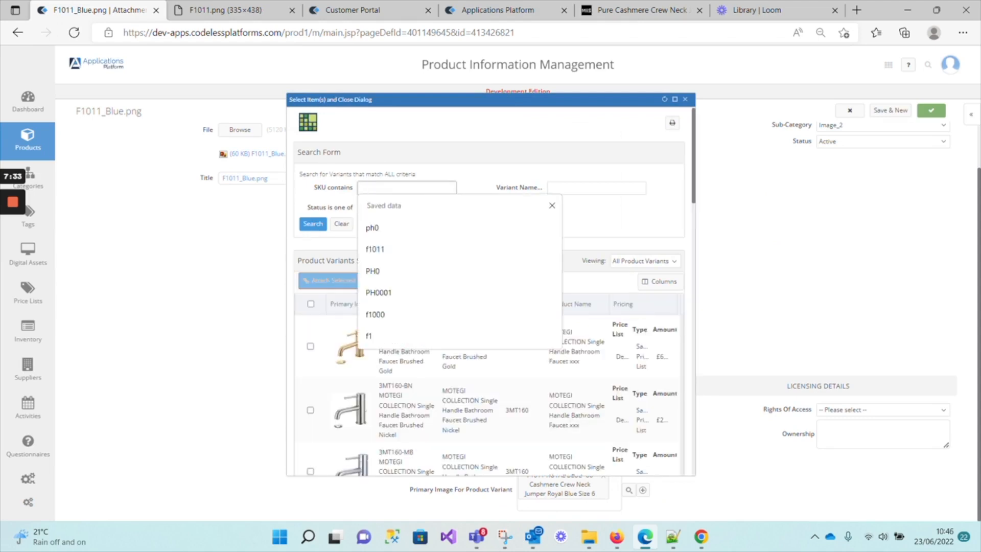
type("f1011")
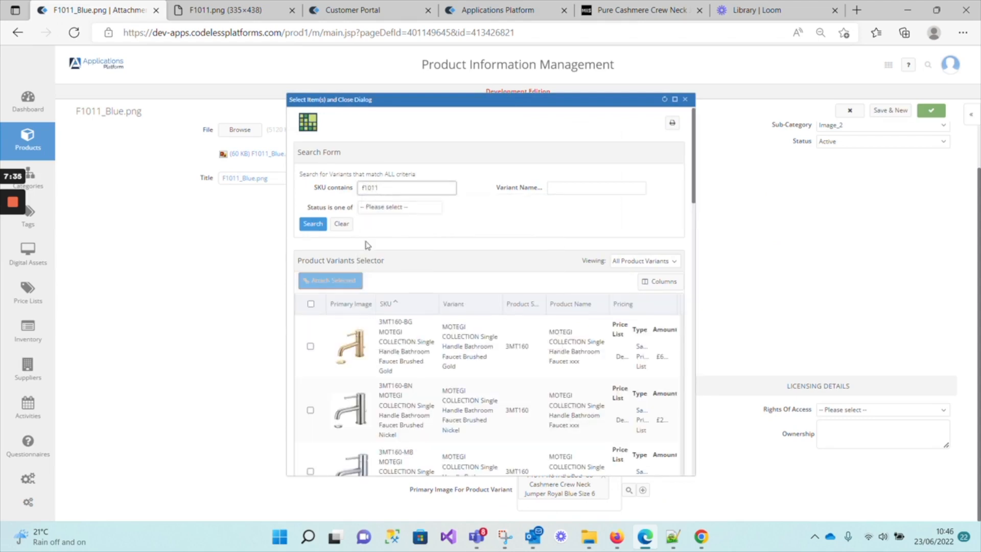
left_click(312, 224)
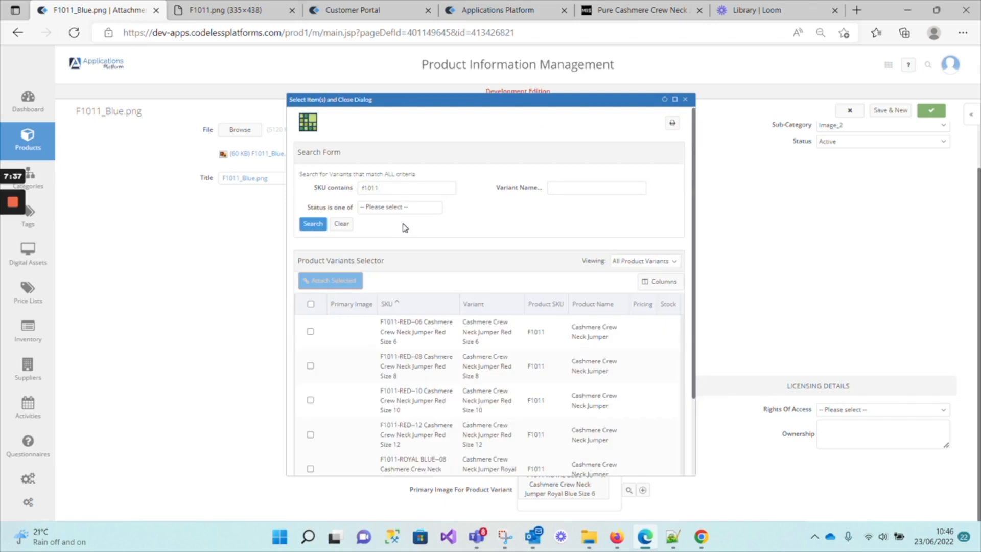
scroll(405, 228, "down", 2)
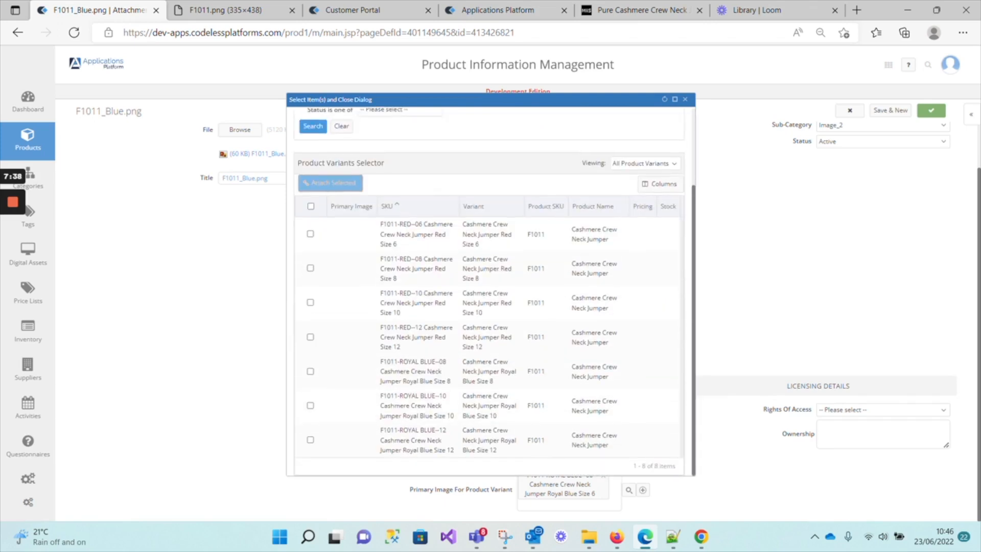
left_click(311, 371)
left_click(310, 440)
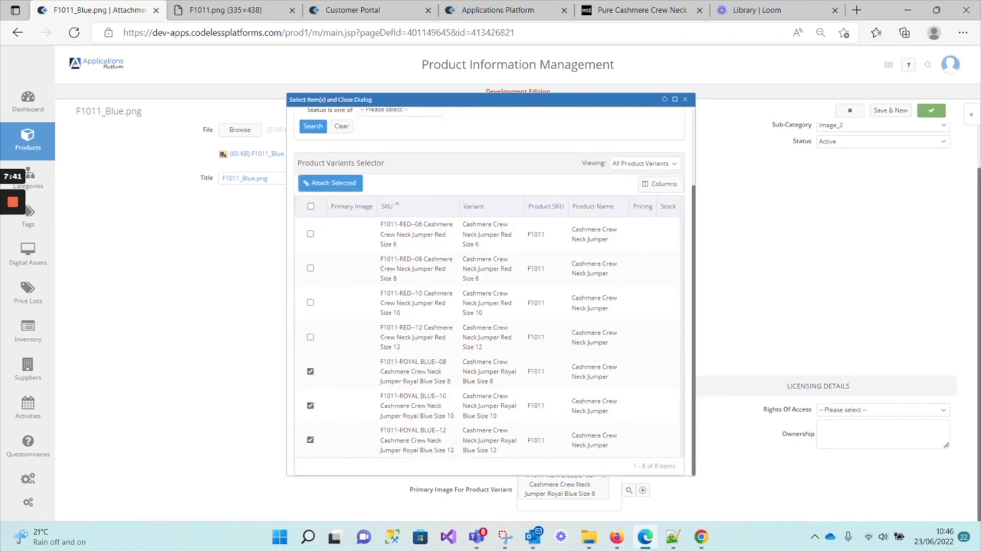
left_click(335, 185)
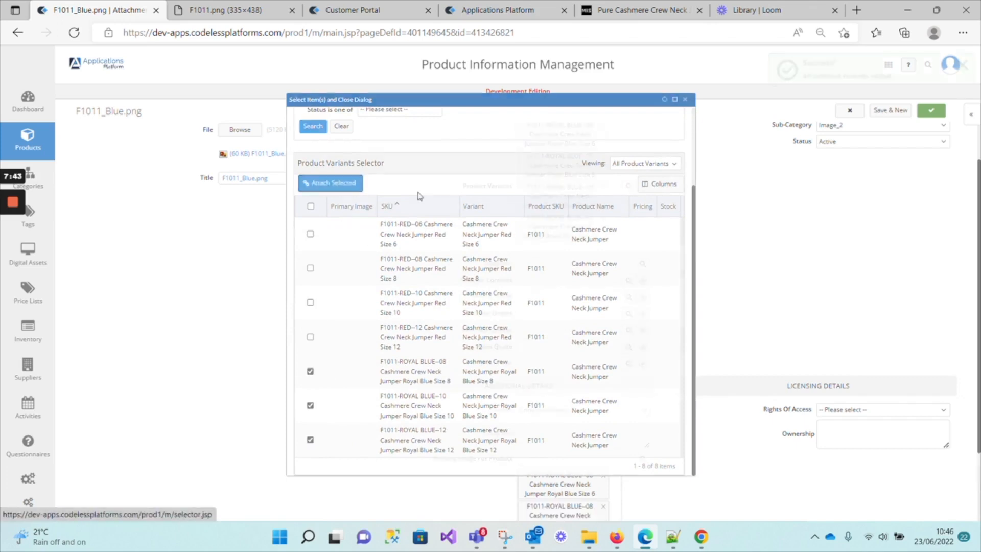
left_click(932, 114)
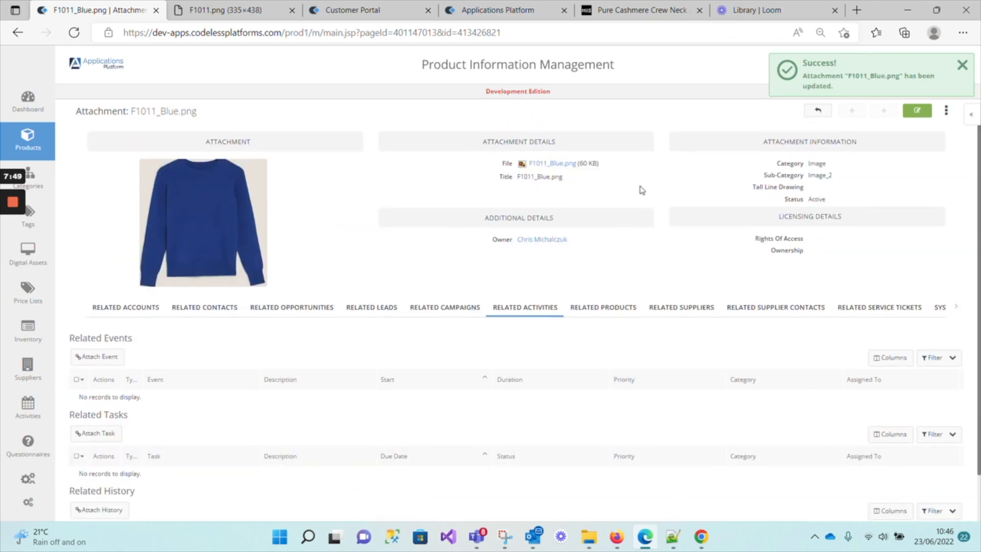
Check the product variants related to the F1011_Blue.png attachment and open the Royal Blue Size 6 variant.
left_click(610, 309)
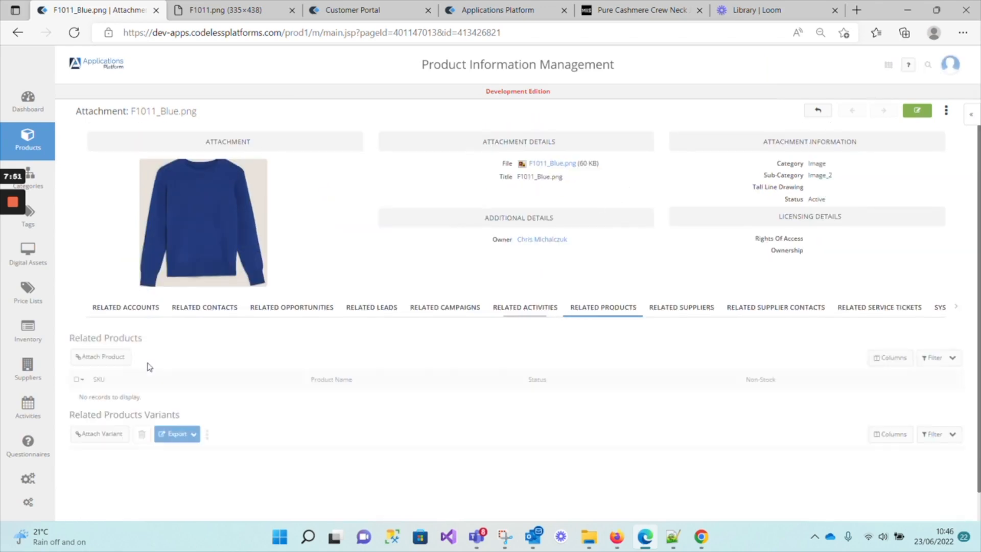
scroll(197, 449, "down", 1)
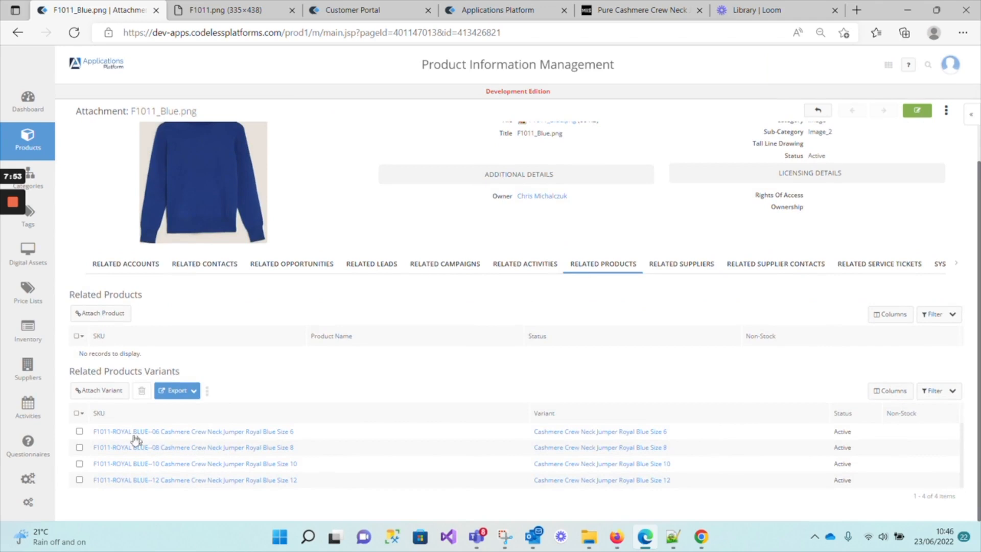
left_click(135, 433)
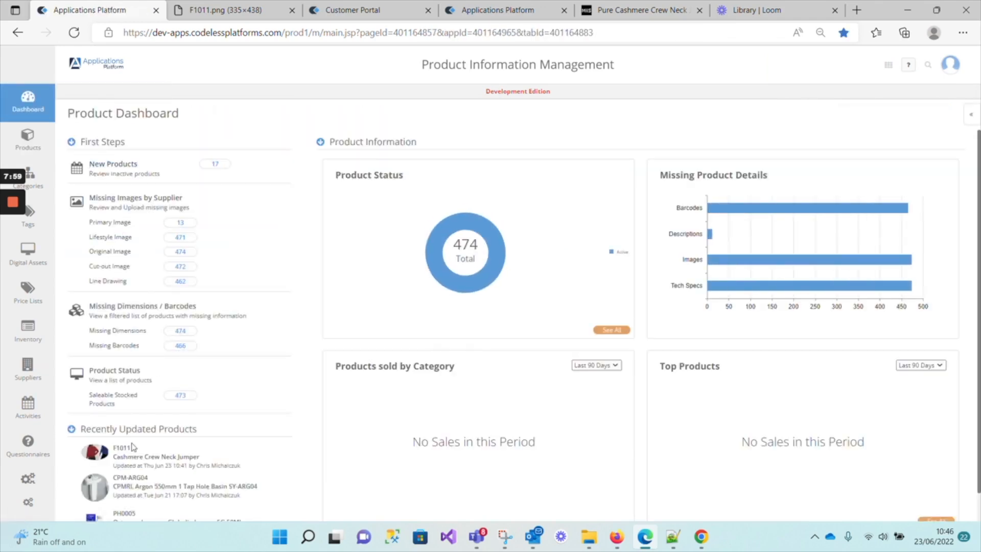
Open the F1011 jumper from the recently updated products and check the primary images in its variants list.
left_click(129, 455)
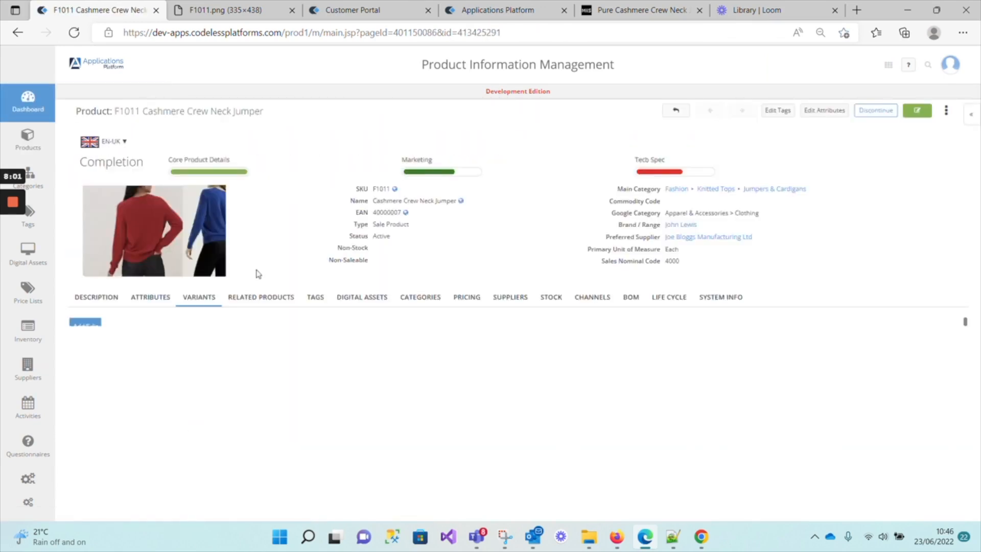
scroll(265, 296, "down", 5)
scroll(226, 339, "down", 3)
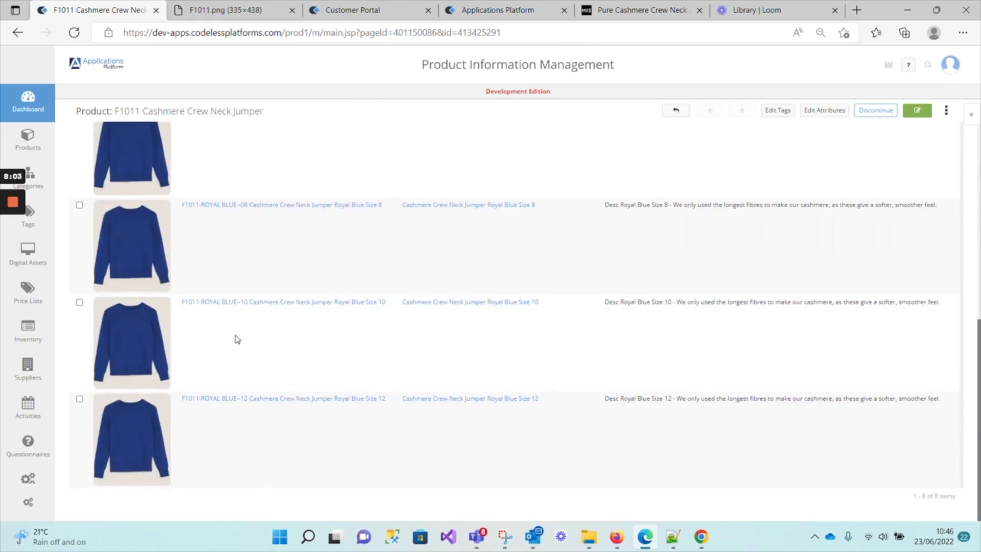
scroll(223, 364, "up", 6)
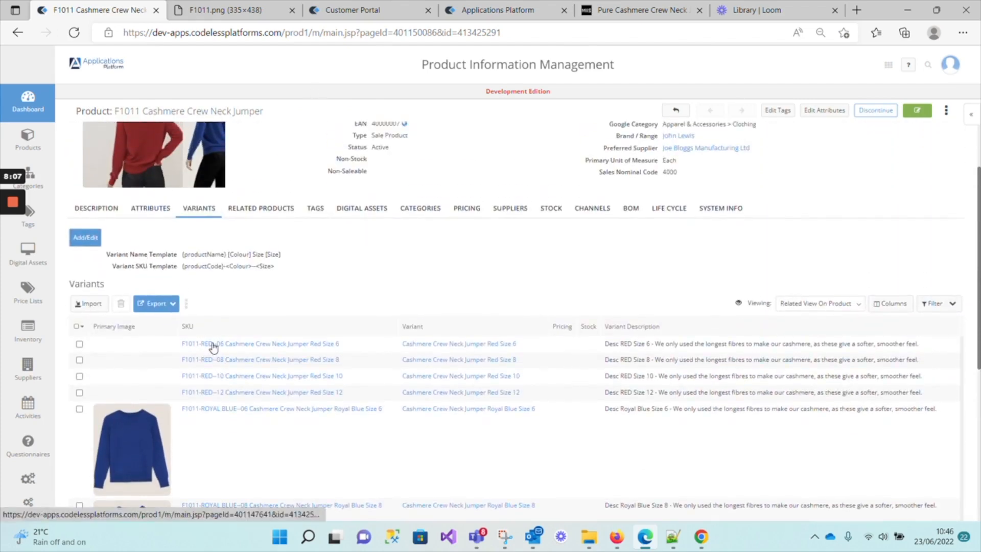
Check the Red Size 6 variant's primary image, then return to the F1011 product through the Product Dashboard and check its digital assets.
left_click(214, 348)
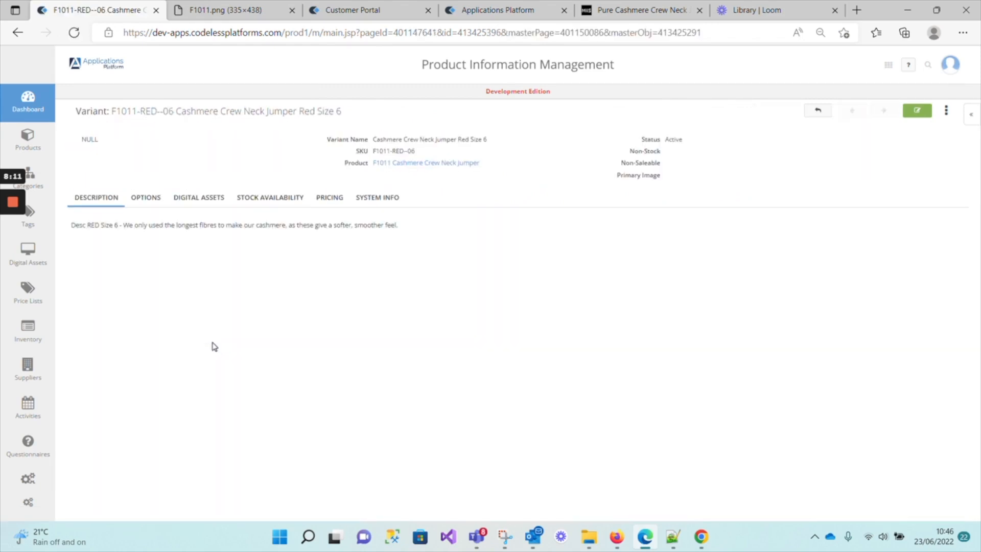
mouse_move(28, 103)
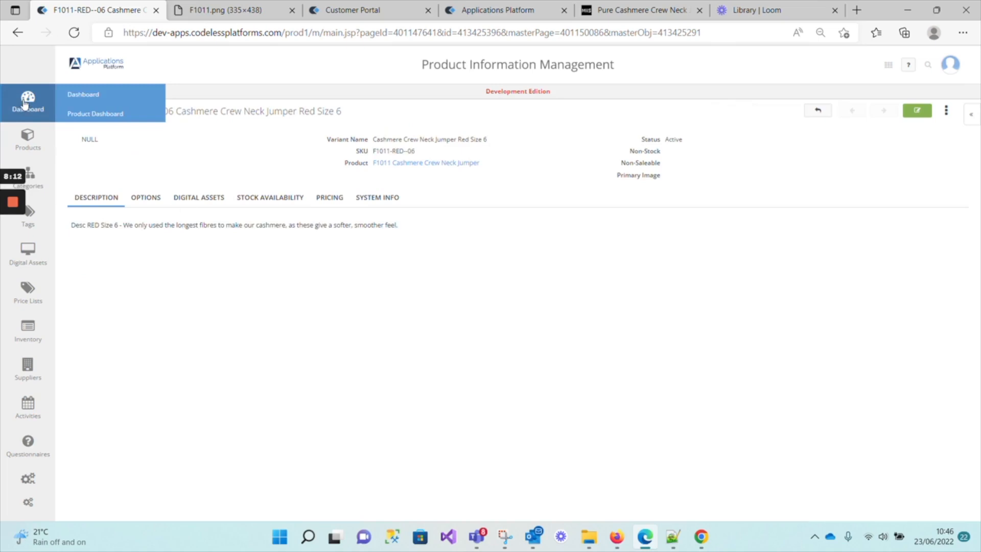
left_click(92, 111)
left_click(121, 448)
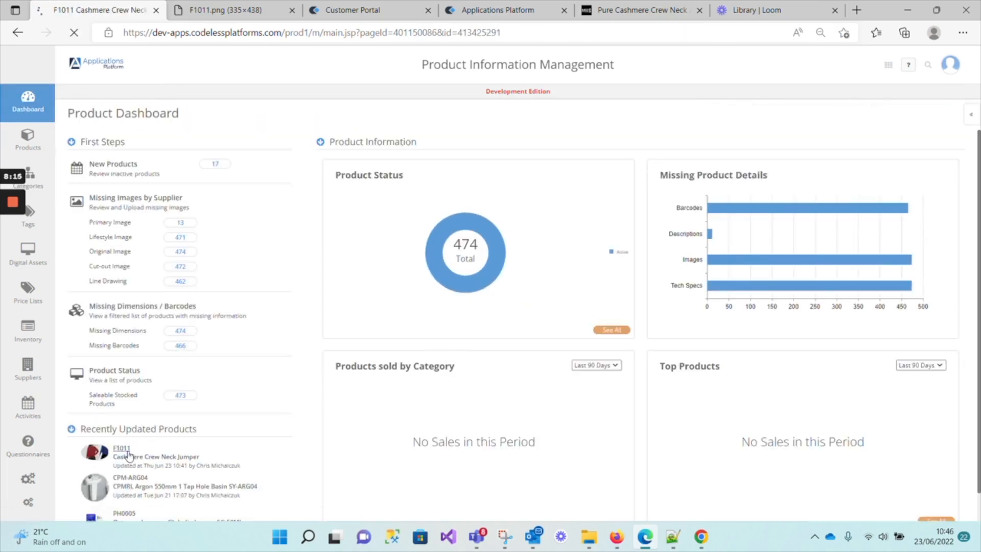
left_click(383, 300)
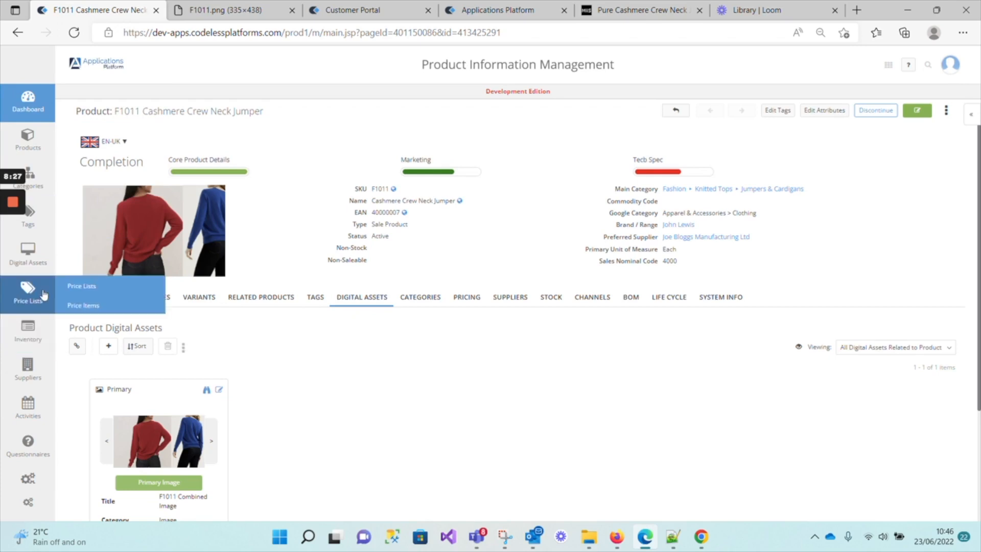
Find the red jumper's F1011.png in the digital assets library, preview the image, and open the attachment for editing.
left_click(42, 263)
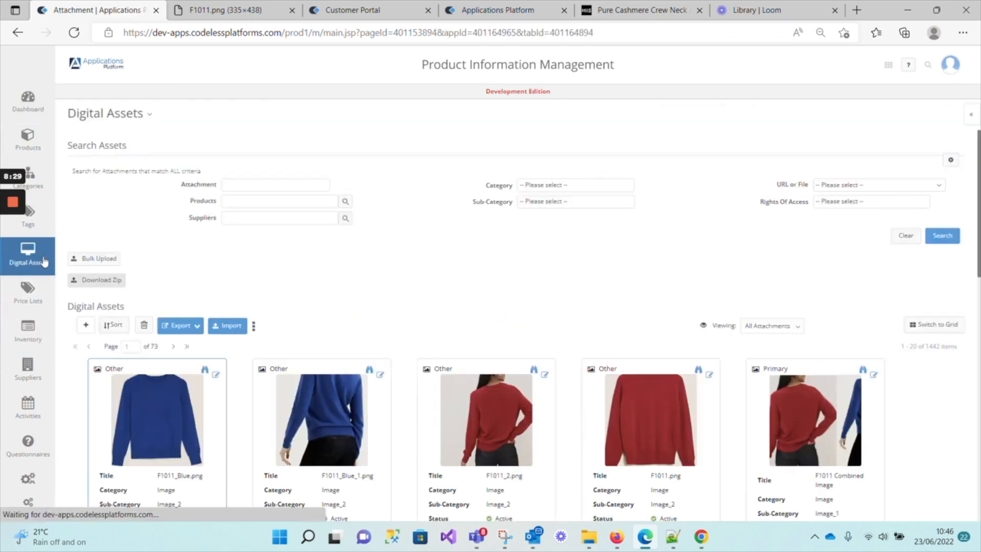
left_click(639, 433)
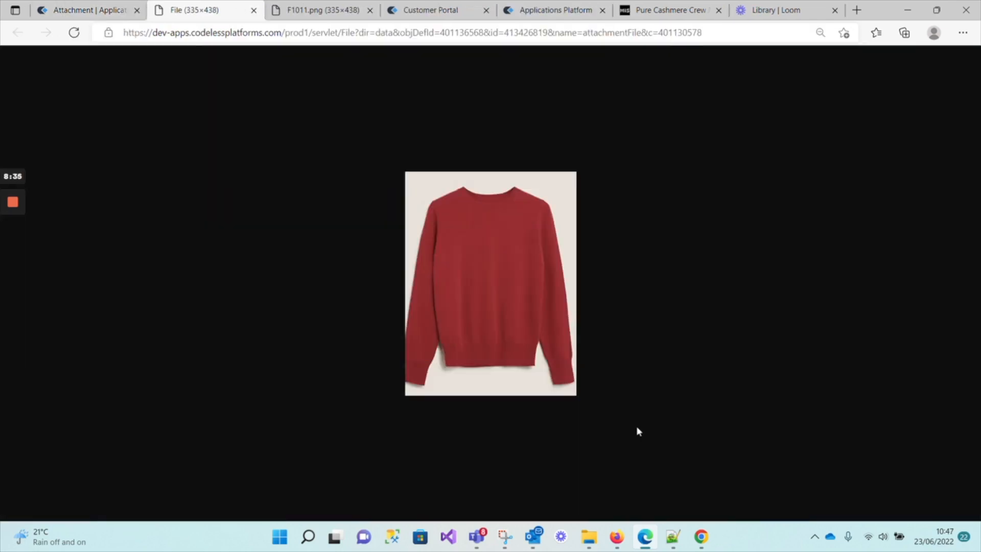
key("ctrl+1")
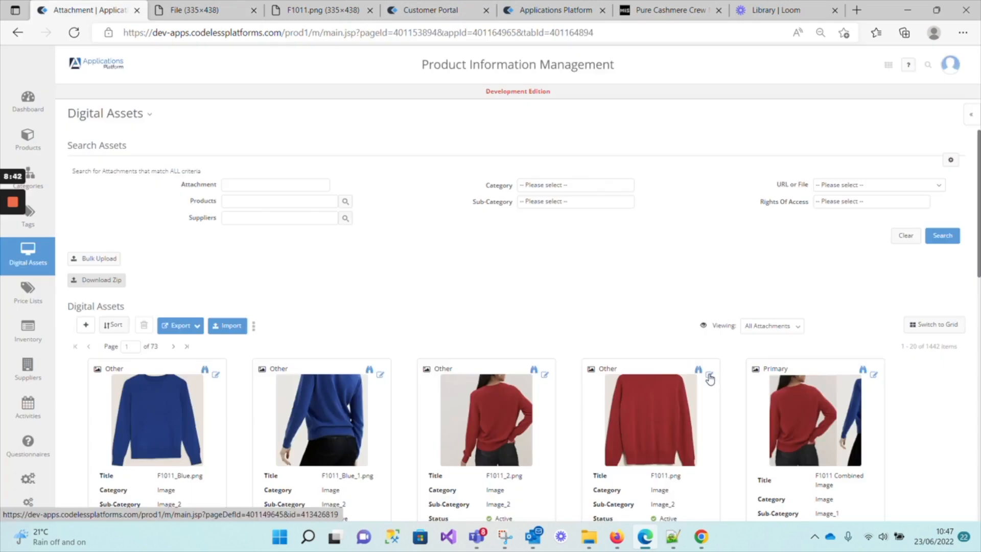
left_click(709, 377)
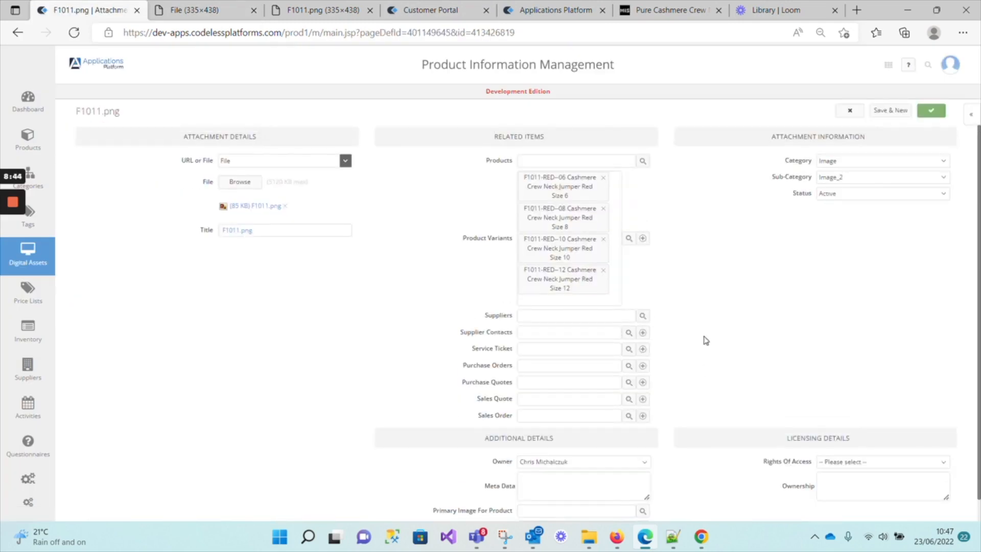
Search for the f1011 variants and attach Red Size 6, 8, 10 and 12 to F1011.png's Primary Image For Product Variant.
scroll(705, 341, "down", 1)
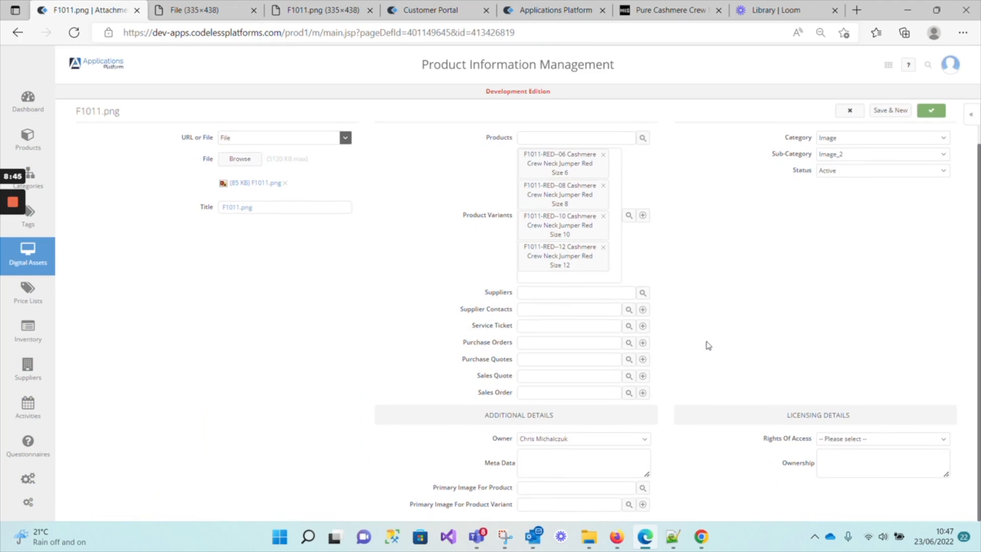
left_click(629, 504)
left_click(404, 188)
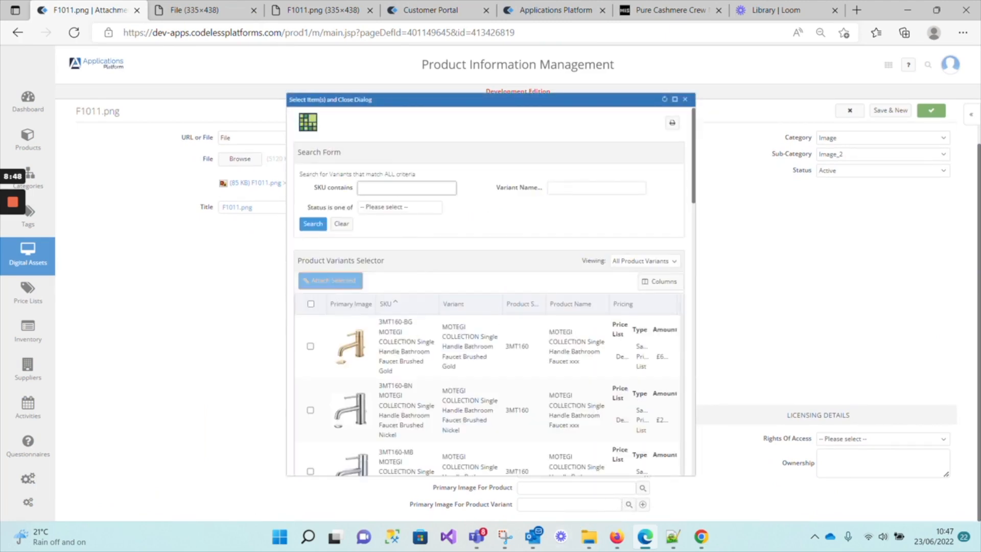
type("f100")
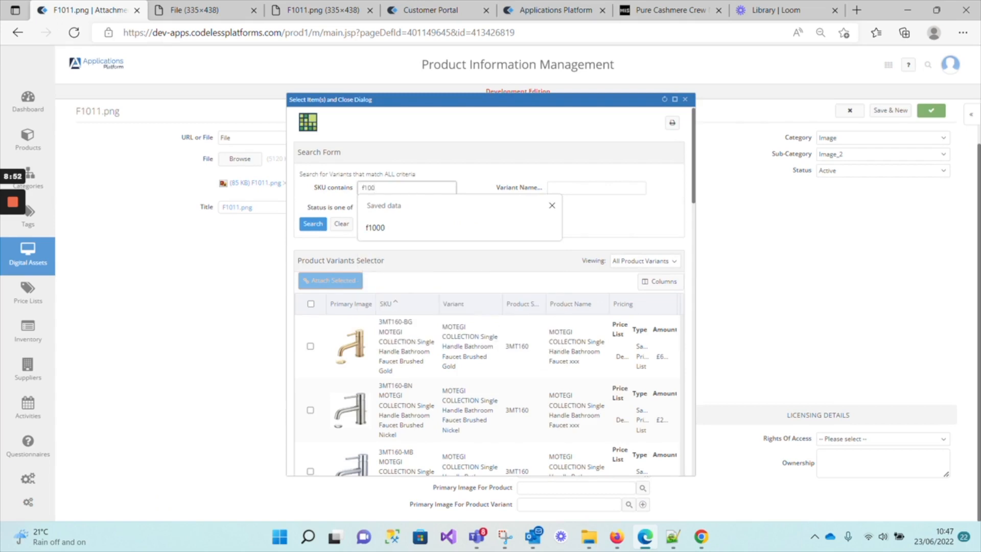
key("BackSpace")
type("11")
left_click(313, 225)
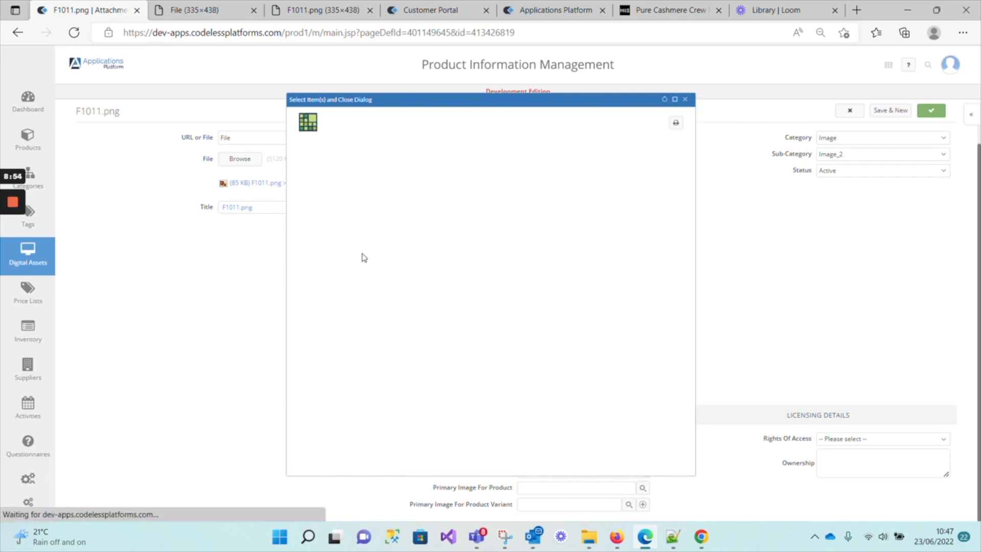
scroll(318, 249, "down", 3)
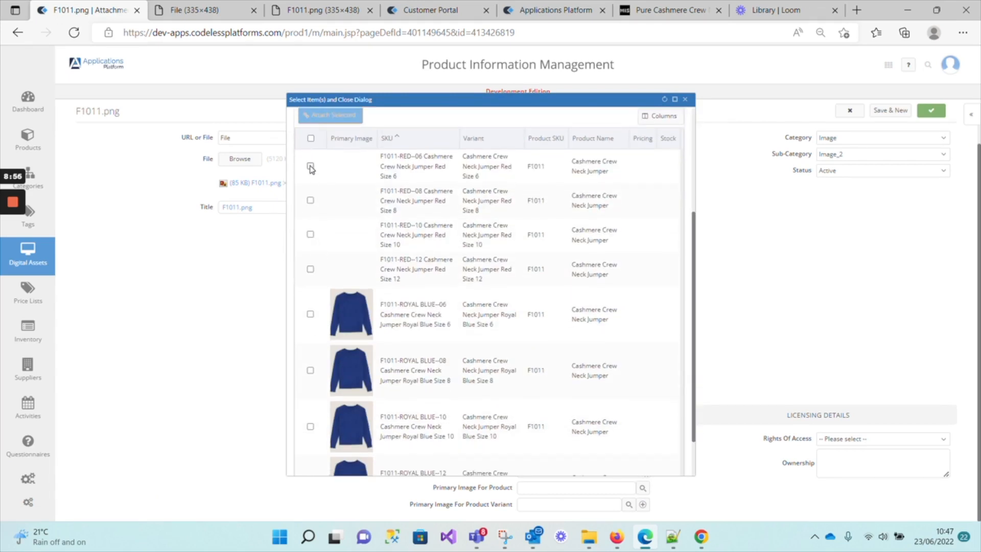
left_click(310, 167)
left_click(310, 201)
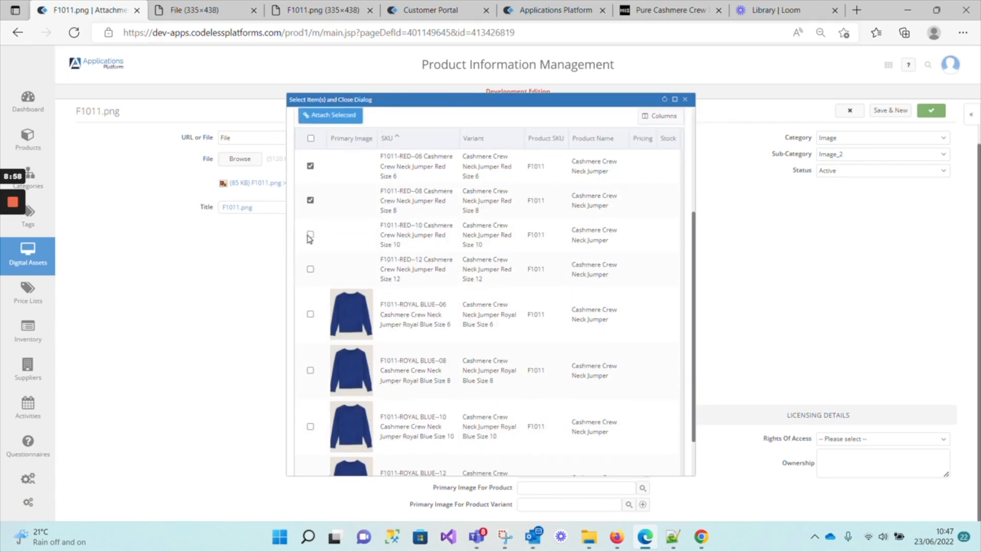
left_click(310, 235)
scroll(394, 199, "up", 5)
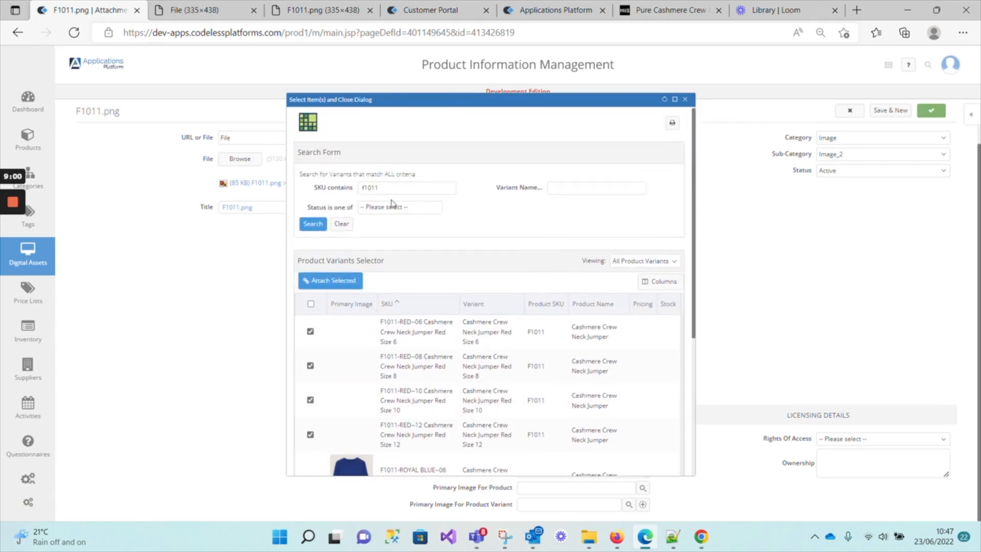
left_click(340, 281)
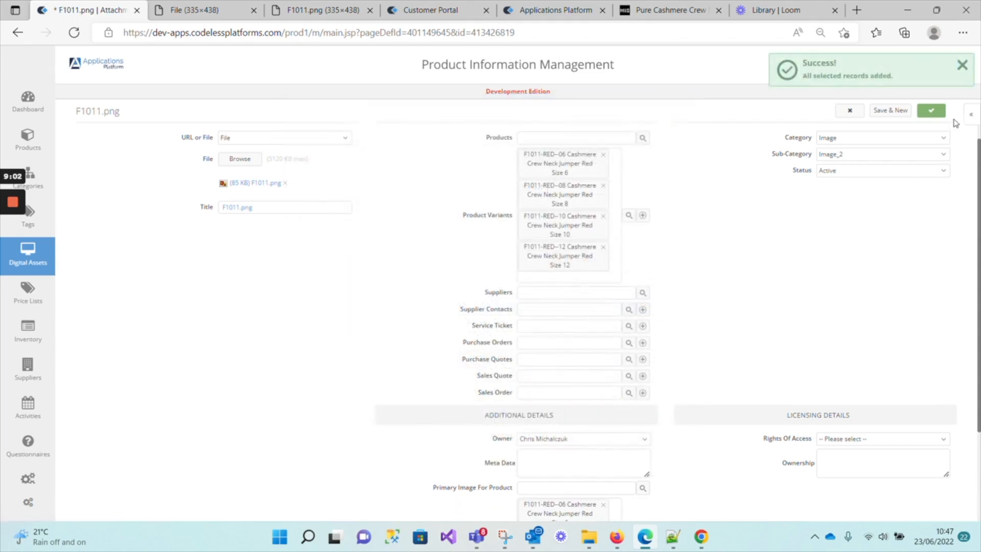
Save the F1011.png attachment and reopen the F1011 Cashmere Crew Neck Jumper by searching the products for f1011.
left_click(931, 110)
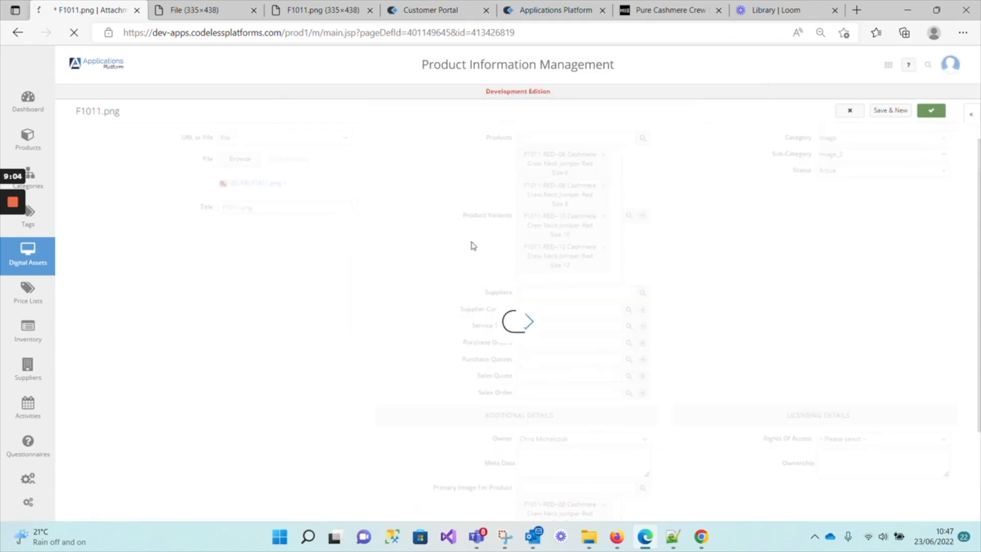
mouse_move(26, 180)
mouse_move(28, 99)
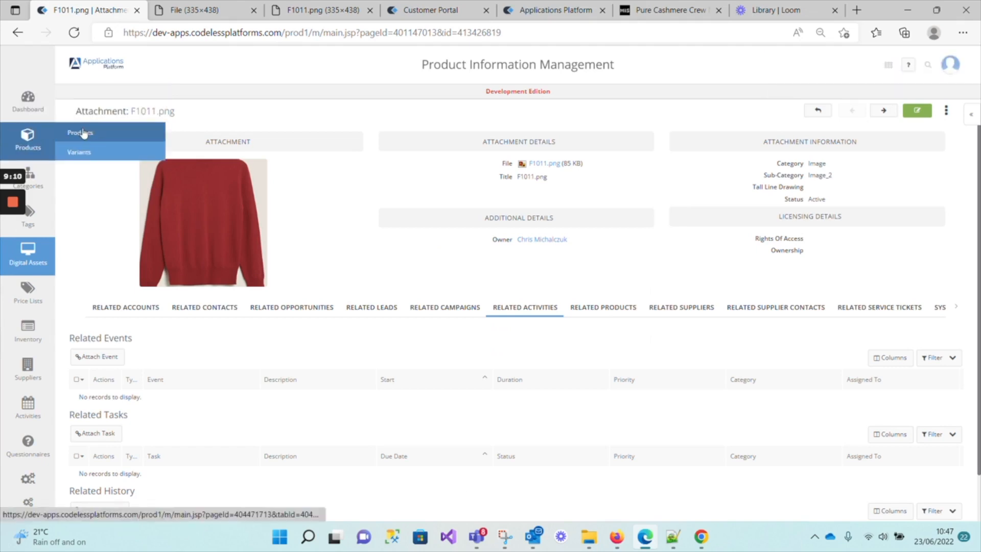
left_click(83, 133)
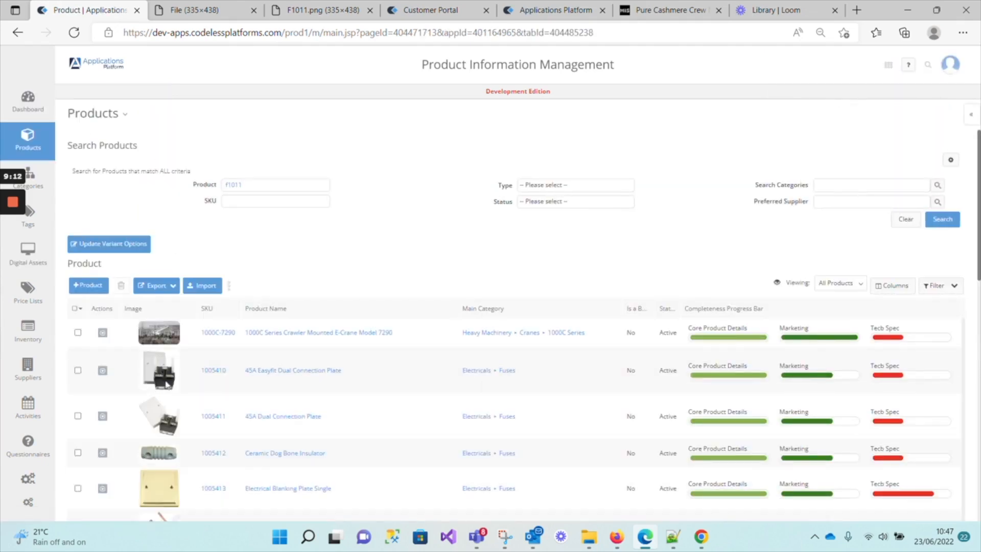
left_click(958, 220)
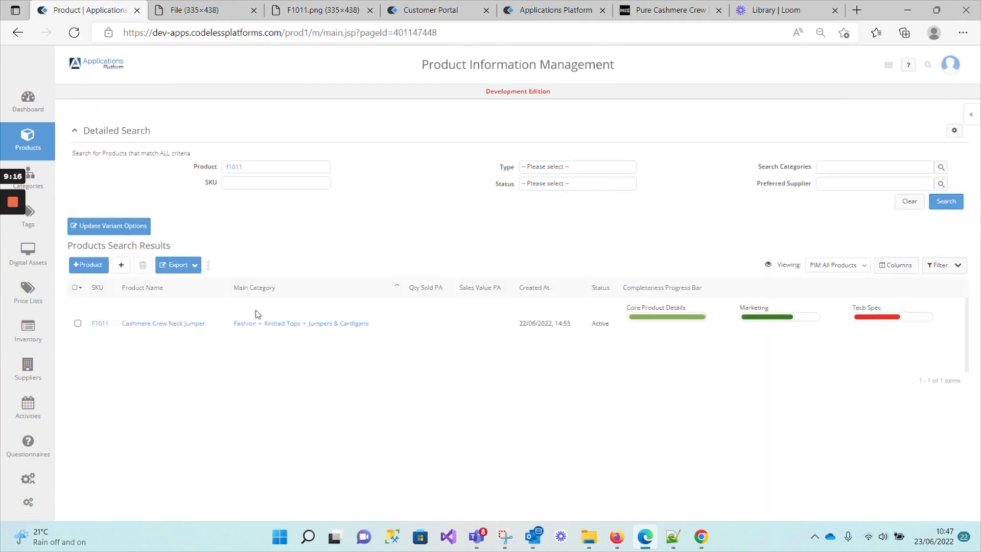
left_click(150, 323)
Review the F1011 jumper's description, and check the primary images and variant descriptions in its variants list.
scroll(245, 287, "down", 3)
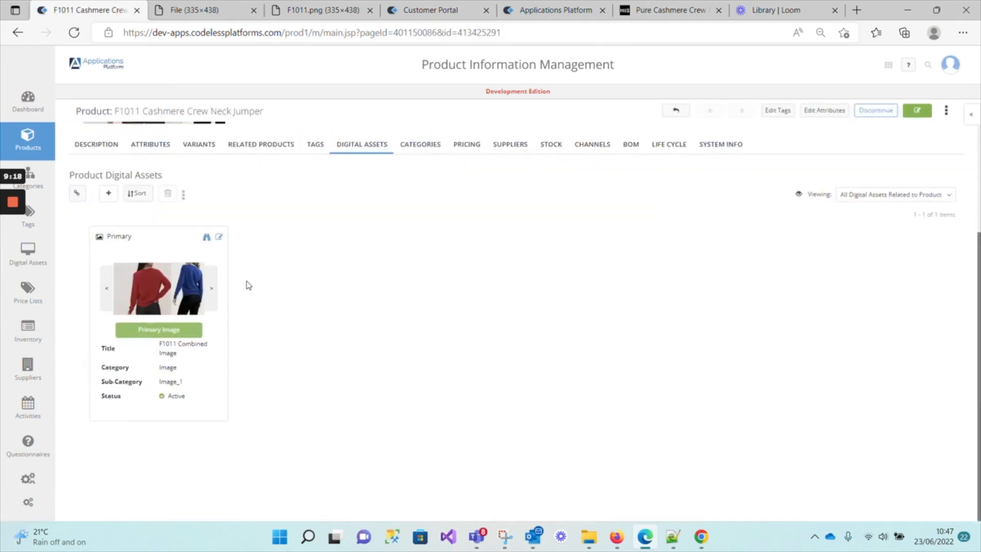
left_click(103, 145)
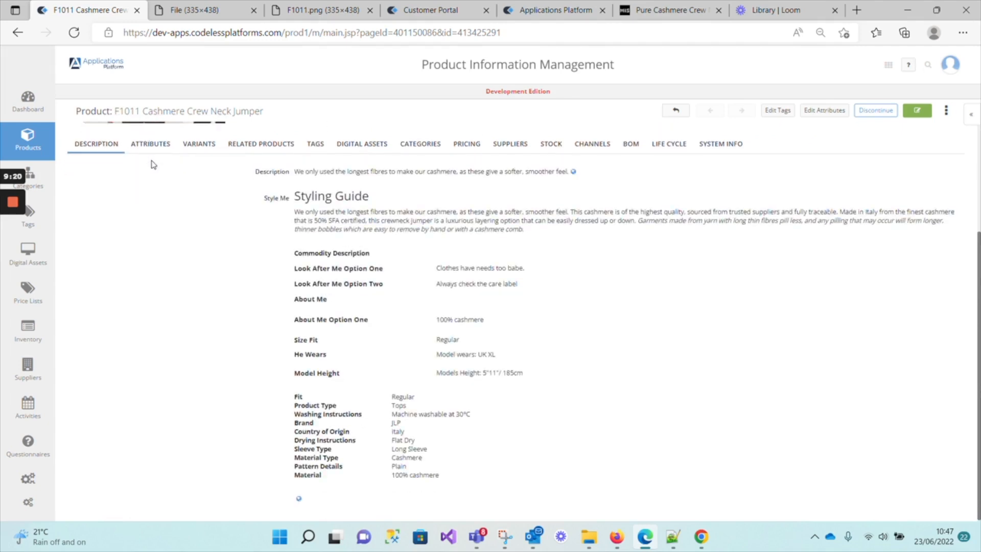
left_click(199, 143)
scroll(280, 258, "down", 10)
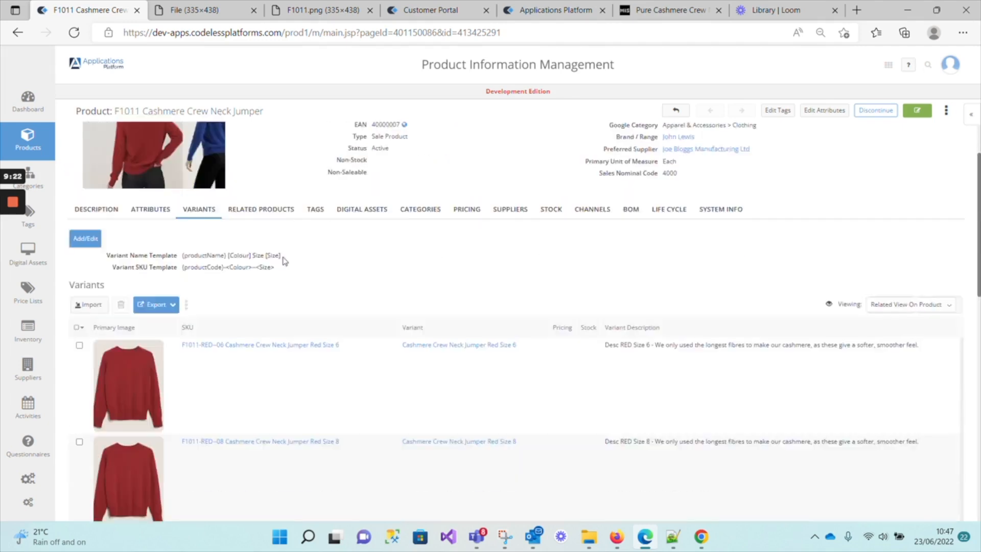
scroll(289, 261, "down", 1)
scroll(291, 268, "up", 8)
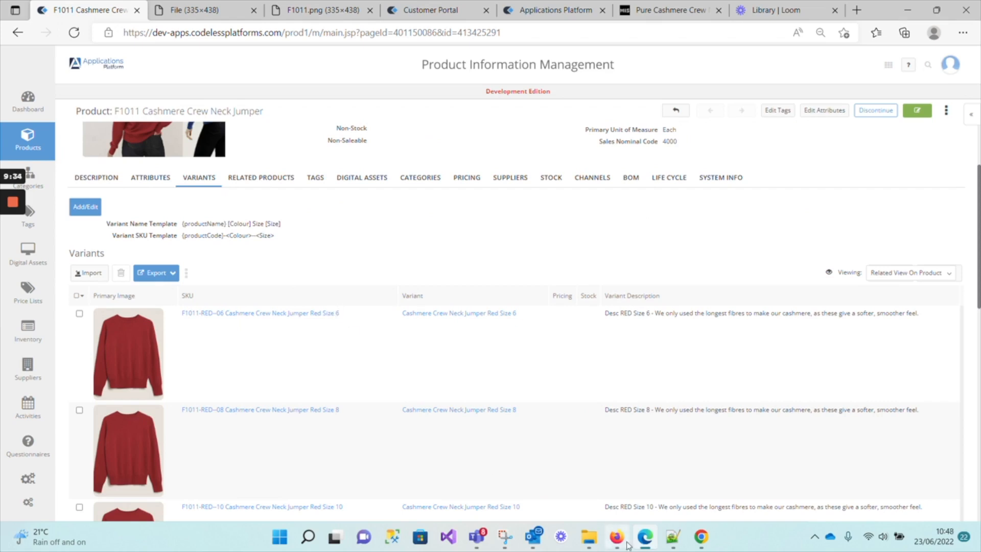
Switch to Chrome, return to the Bellini Belted Blazer Dress Black product, and examine the EANs in its variants list.
left_click(679, 10)
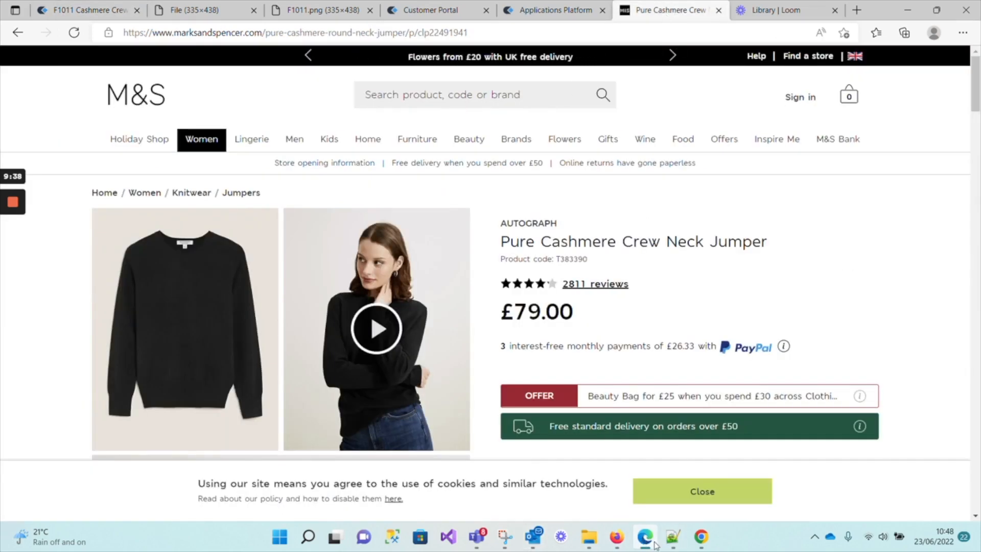
left_click(707, 543)
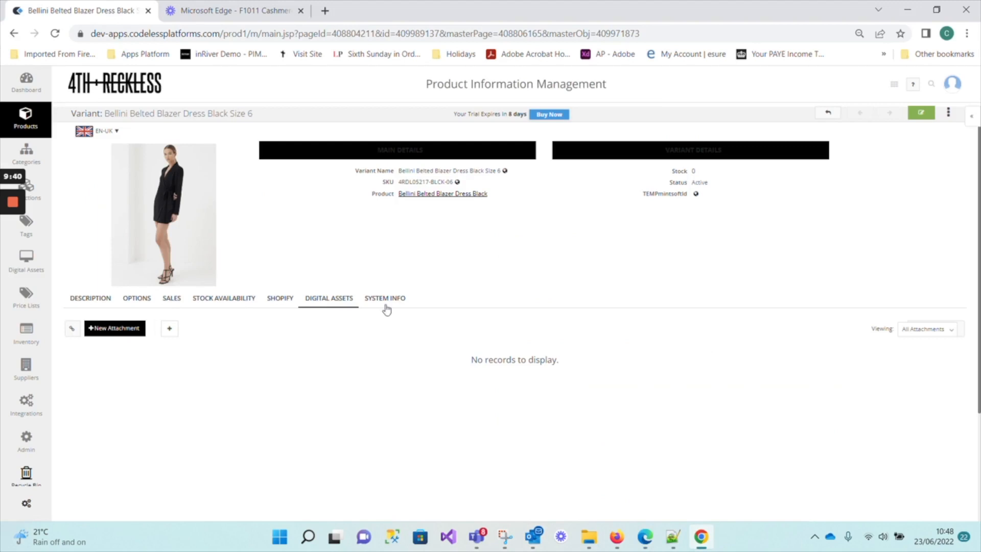
left_click(14, 33)
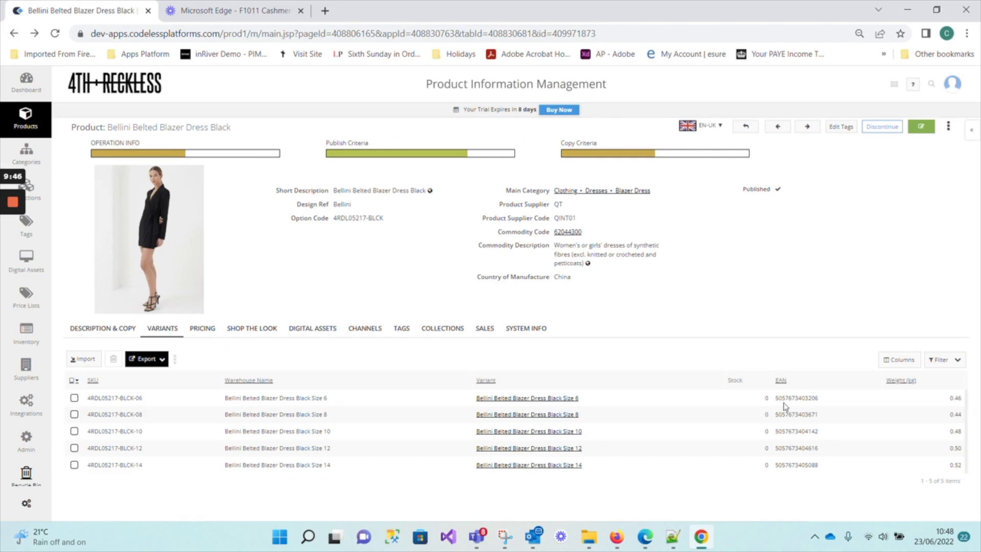
left_click_drag(774, 401, 813, 465)
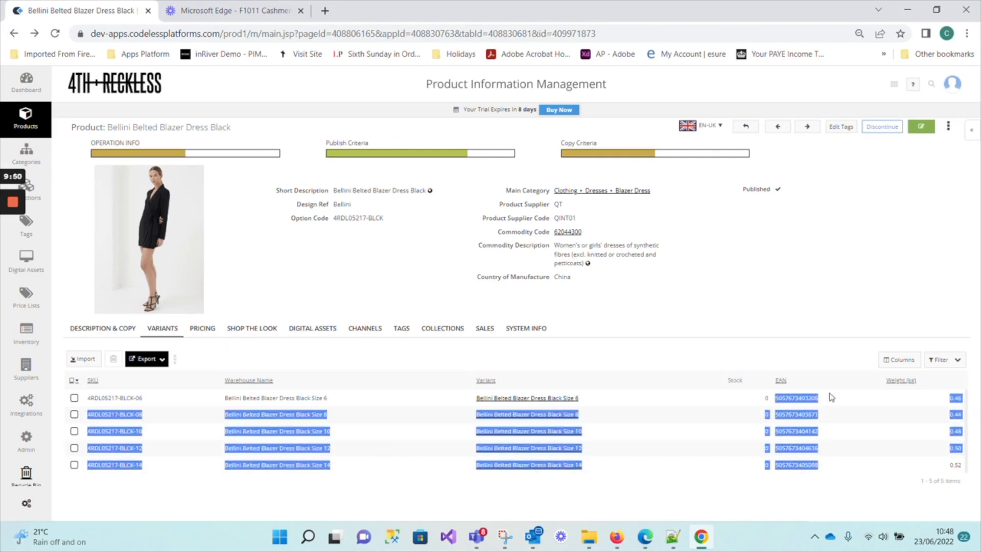